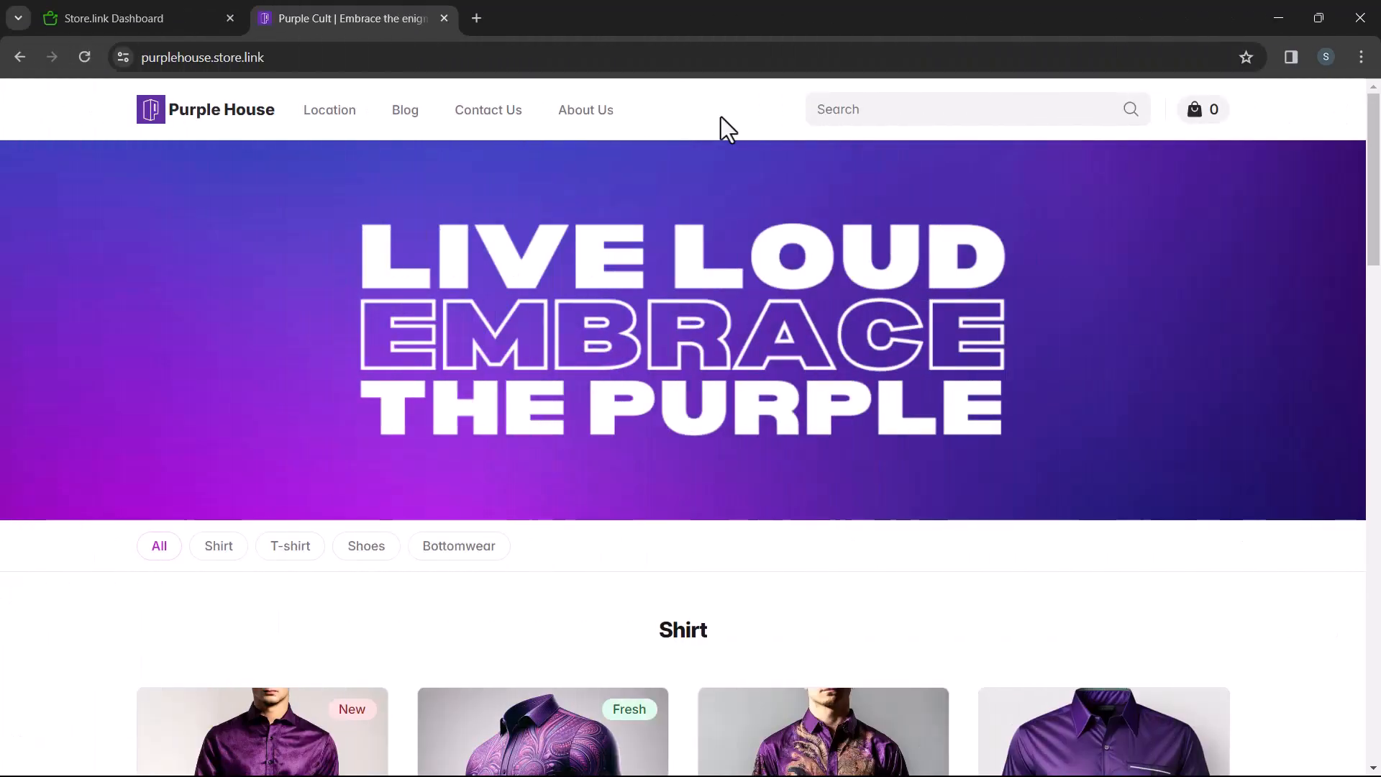
- Review the About Us page of the Purple House store as an example of a custom page
click(604, 113)
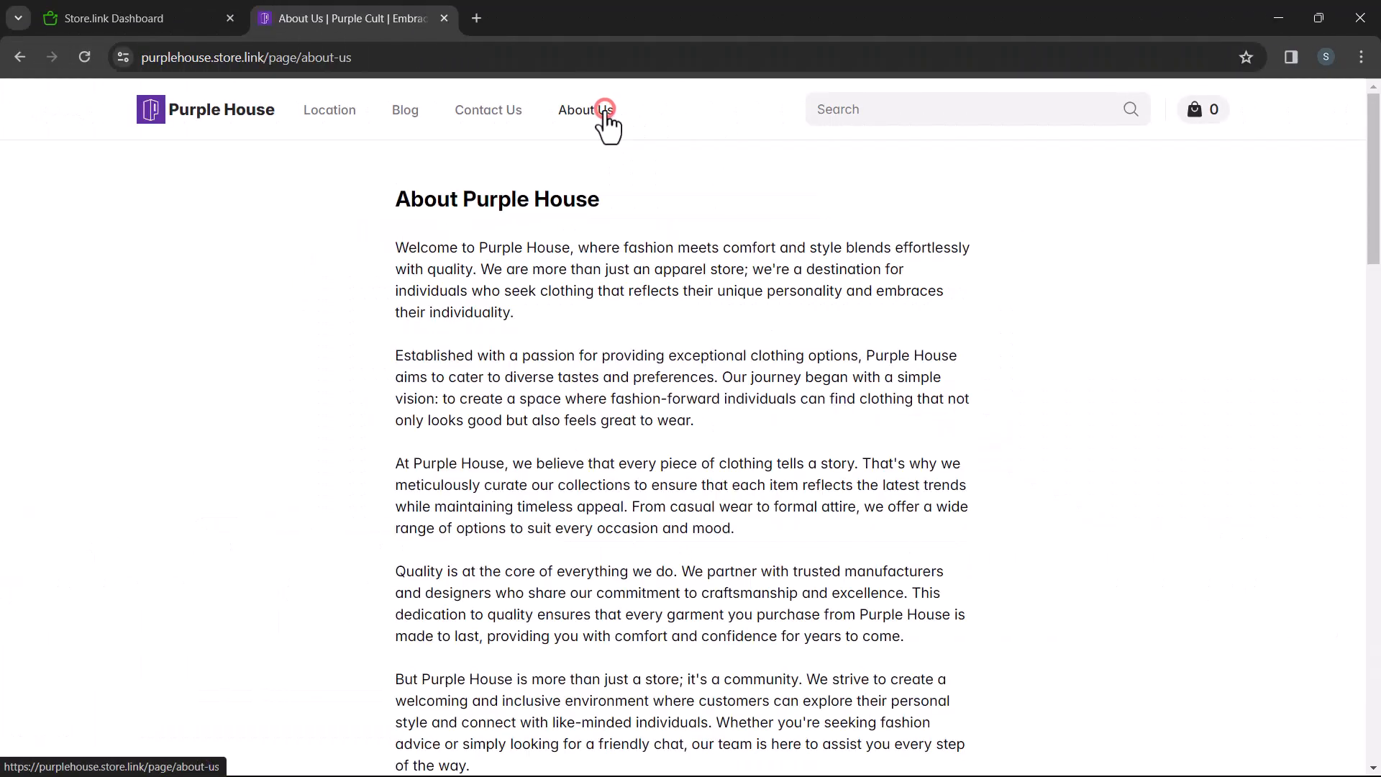
drag(1371, 220, 1374, 654)
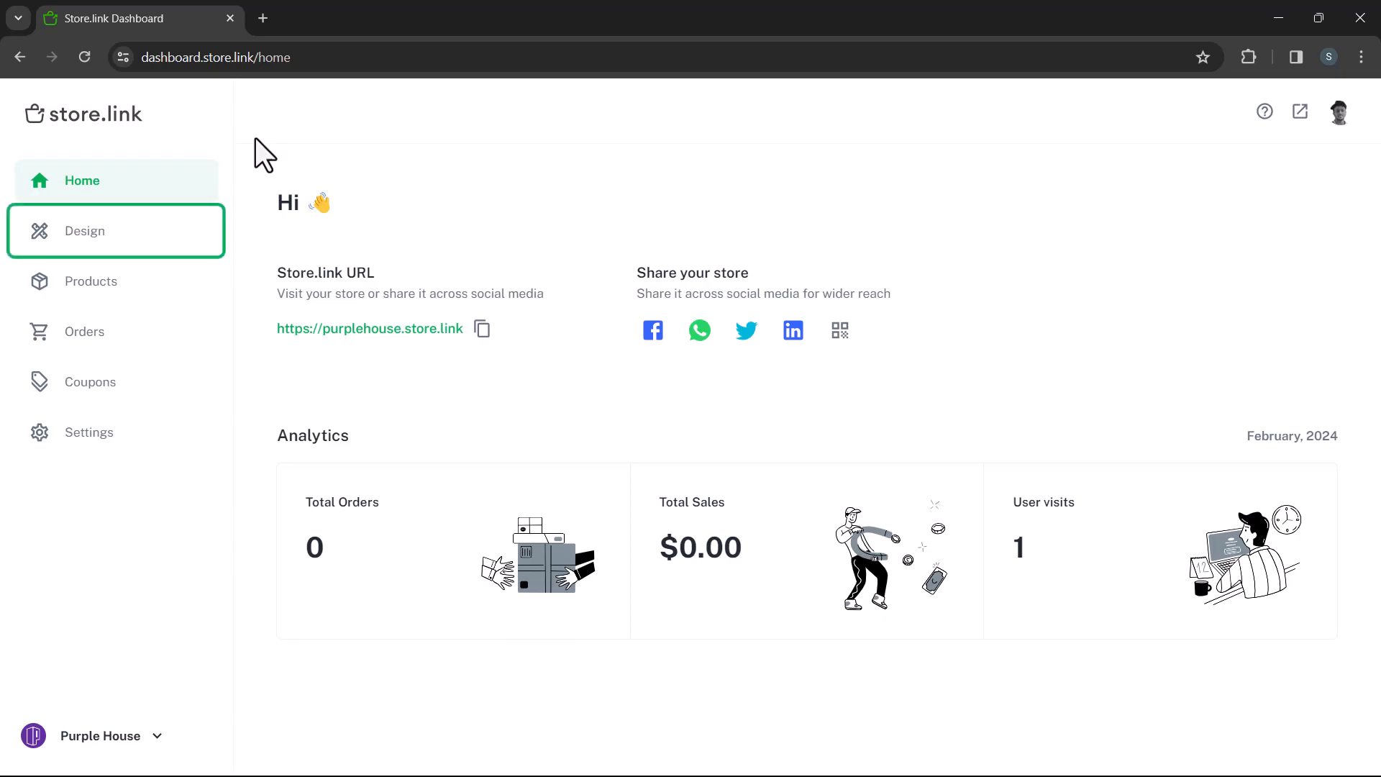
- Start a custom page in the store's design settings and name it "About Us"
click(175, 237)
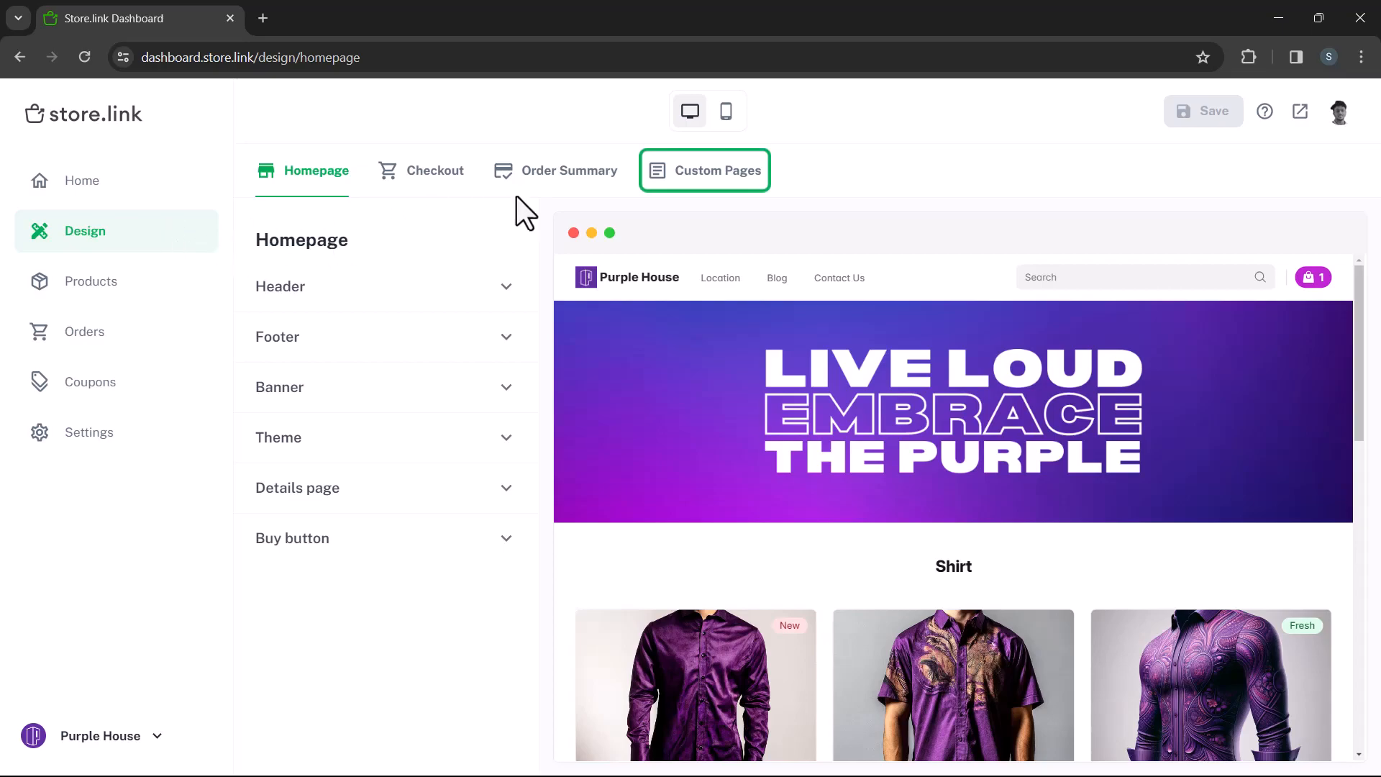
click(666, 181)
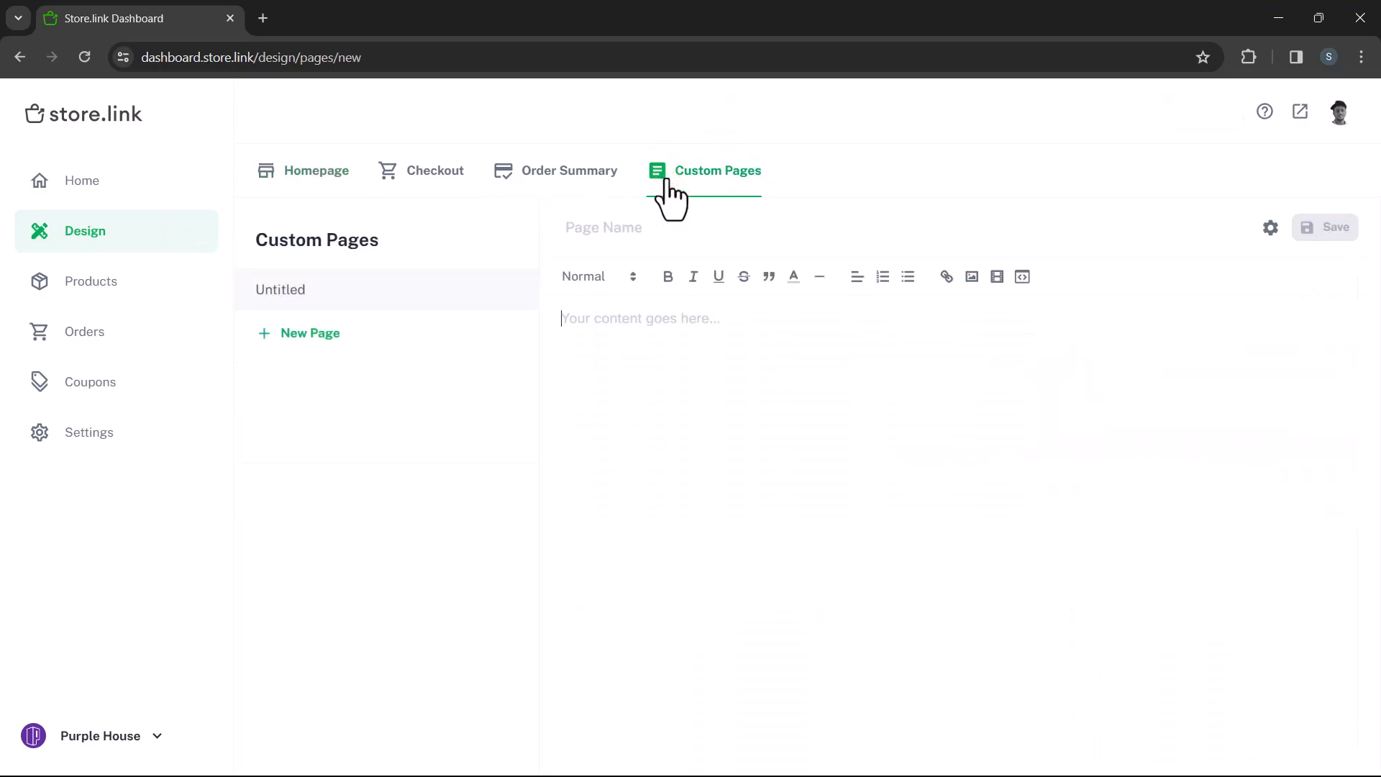
click(662, 225)
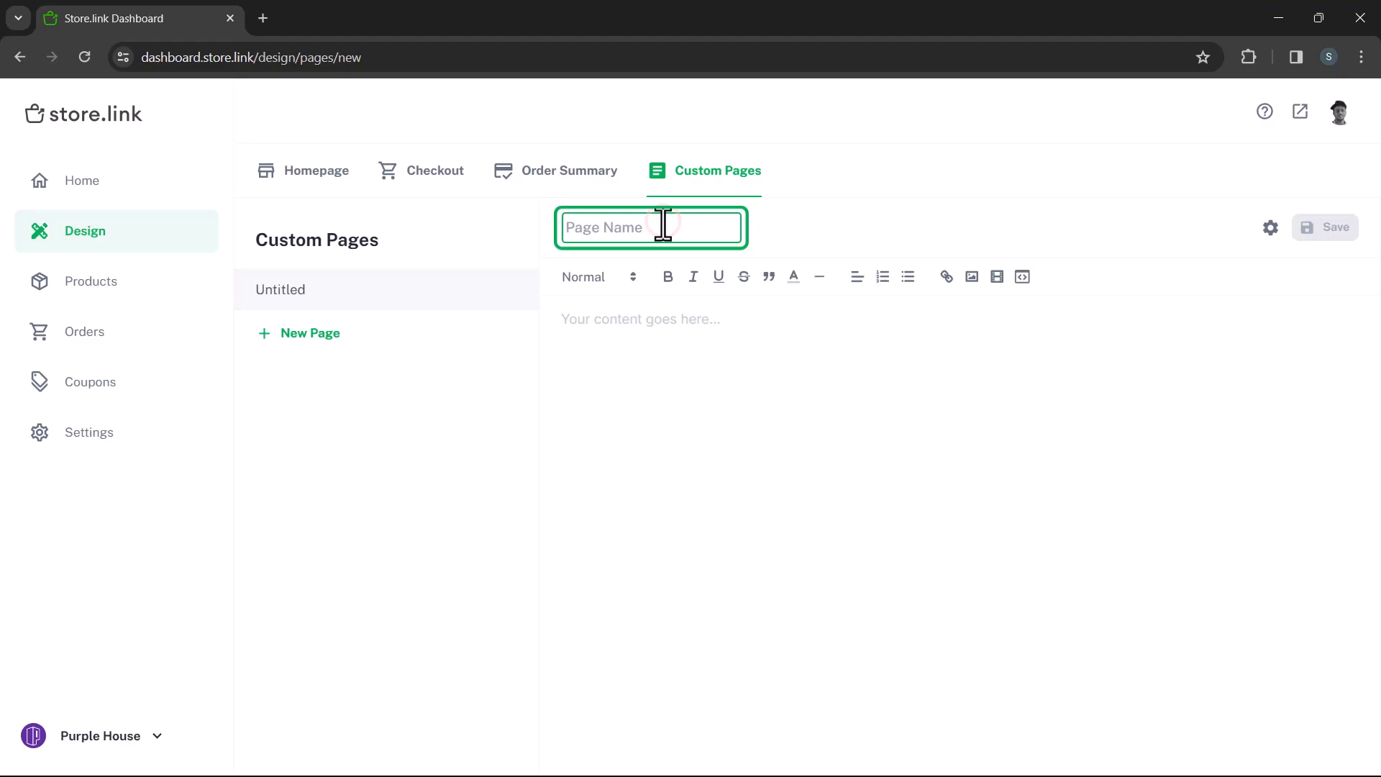
text(About Us)
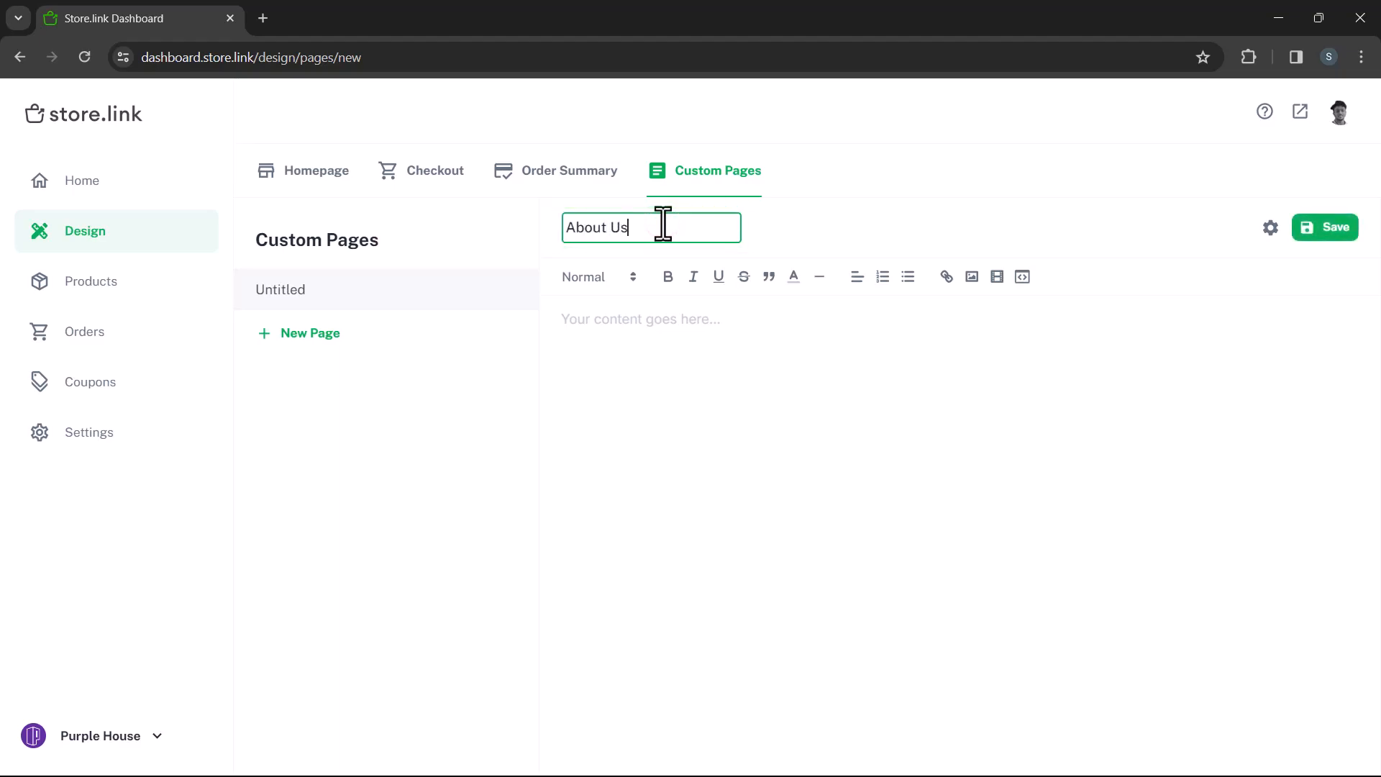
- Enter "About Purple House" in the page content, followed by the introduction paragraphs starting "Welcome to Purple House, where fashion meets comfort"
click(665, 331)
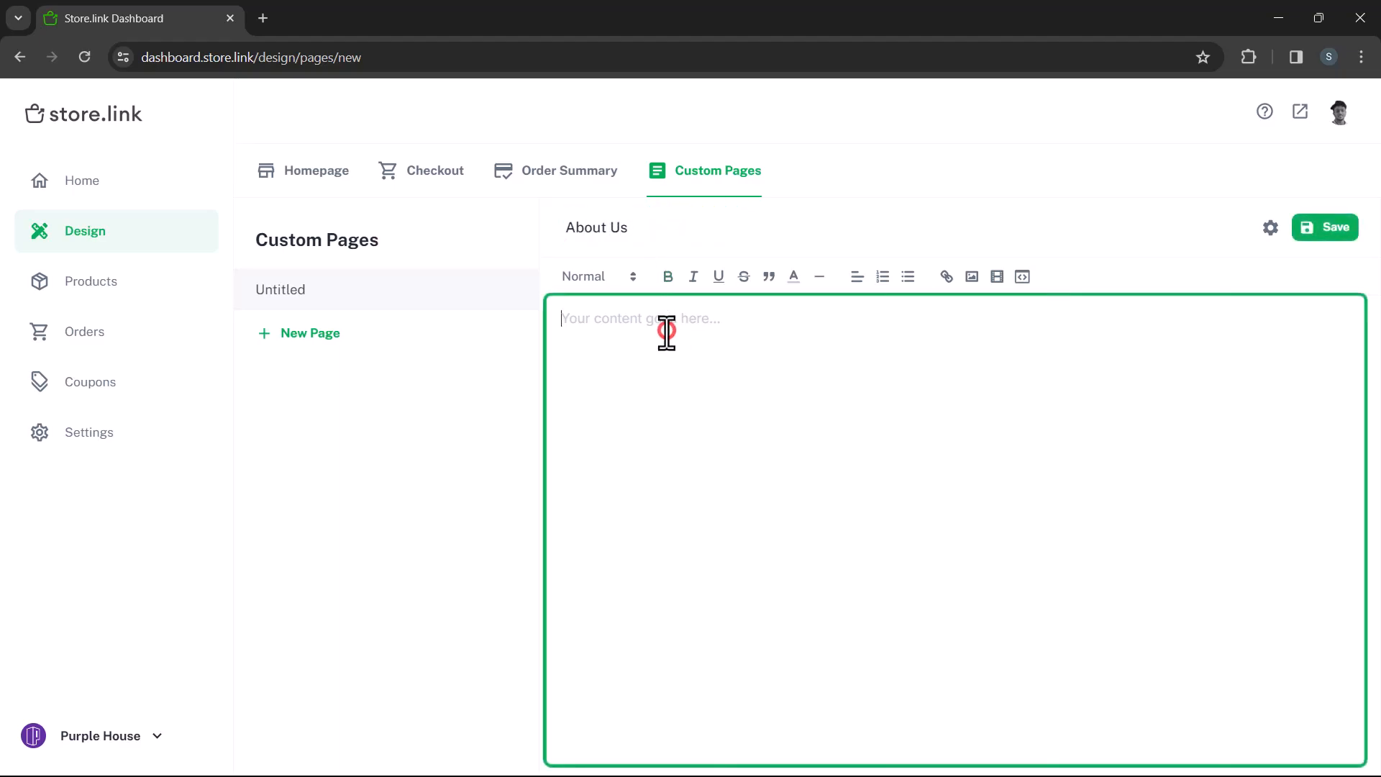
text(About Purple House)
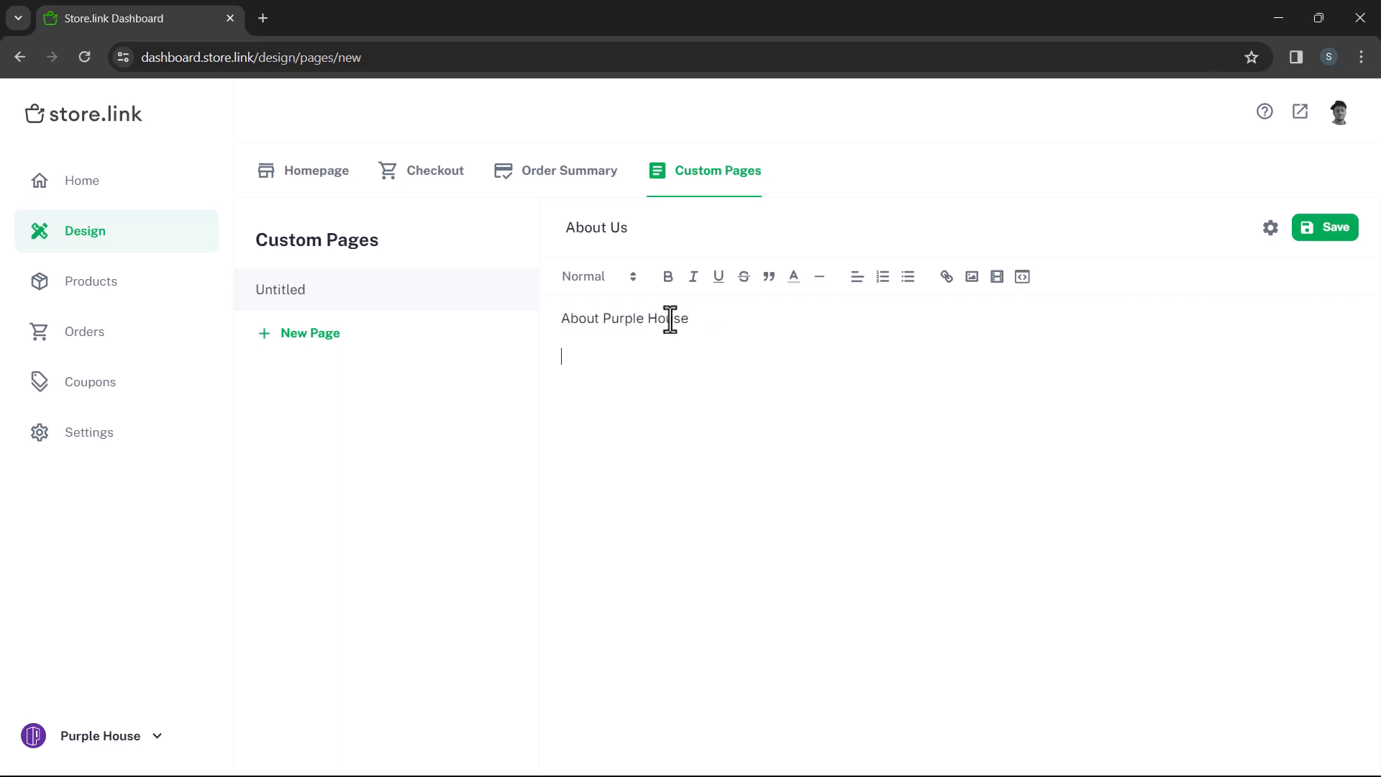
key(ctrl+a)
text(Welcome to Purple House, where fashion meets comfort and style blends effortlessly with quality. We are more than just an apparel store; we're a destination for individuals who seek clothing that reflects their unique personality and embraces their individuality.  Established with a passion for providing exceptional clothing options, Purple House aims to cater to diverse tastes and preferences. Our journey began with a simple vision: to create a space where fashion-forward individuals can find clothing that not only looks good but also feels great to wear.  At Purple House, we believe that every piece of clothing tells a story. That's why we meticulously curate our collections to ensure that each item reflects the latest trends while maintaining timeless appeal. From casual wear to formal attire, we offer a wide range of options to suit every occasion and mood.  Quality is at the core of everything we do. We partner with trusted manufacturers and designers who share our commitment to craftsmanship and excellence. This dedication to quality ensures that every garment you purchase from Purple House is made to last, providing you with comfort and confidence for years to come.  But Purple House is more than just a store; it's a community. We strive to create a welcoming and inclusive environment where customers can explore their personal style and connect with like-minded individuals. Whether you're seeking fashion advice or simply looking for a friendly chat, our team is here to assist you every step of the way.  Thank you for choosing Purple House as your go-to destination for all your apparel needs. We invite you to join us on this exciting journey as we continue to redefine the world of fashion, one stylish piece at a time.  Discover your style. Embrace your individuality. Welcome to Purple House.)
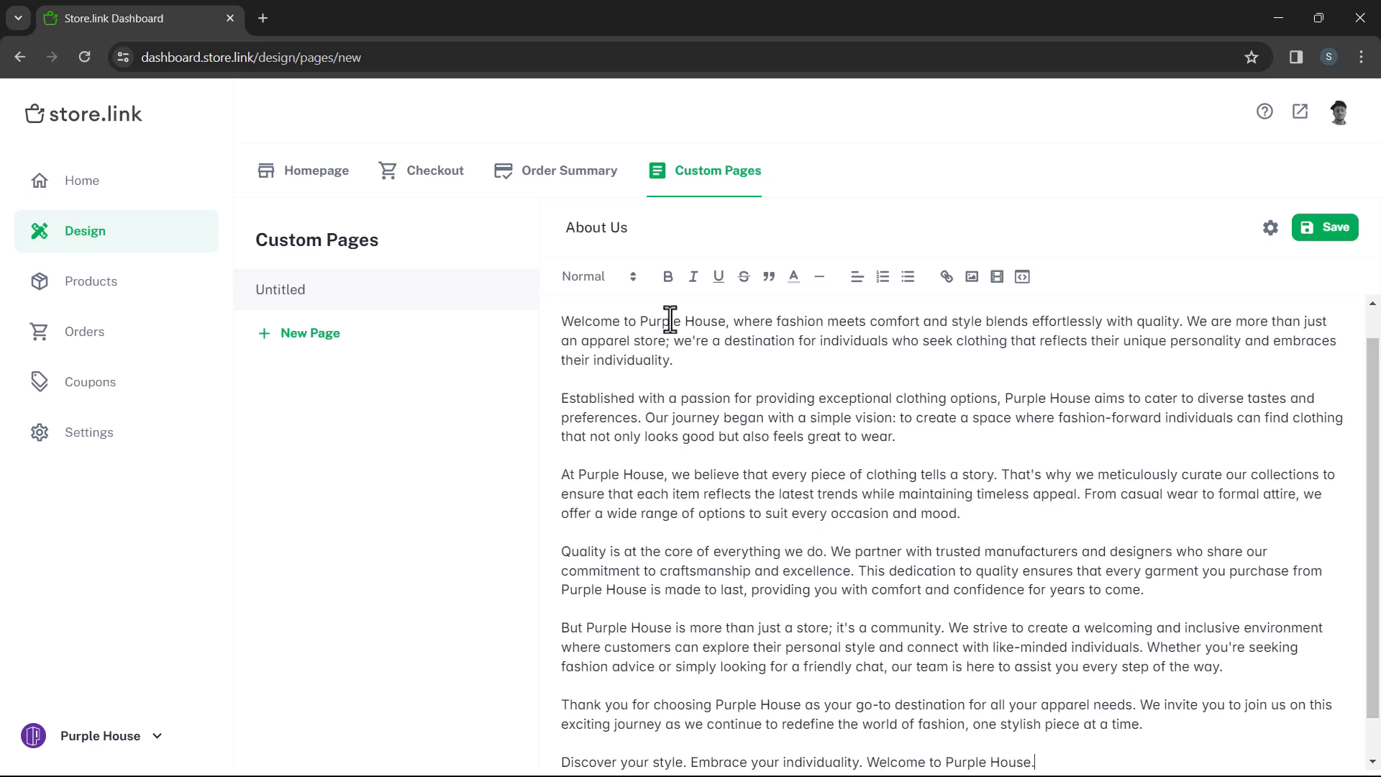
- Format the opening line "About Purple House" as Heading 2
scroll(670, 318, up, 1)
click(642, 328)
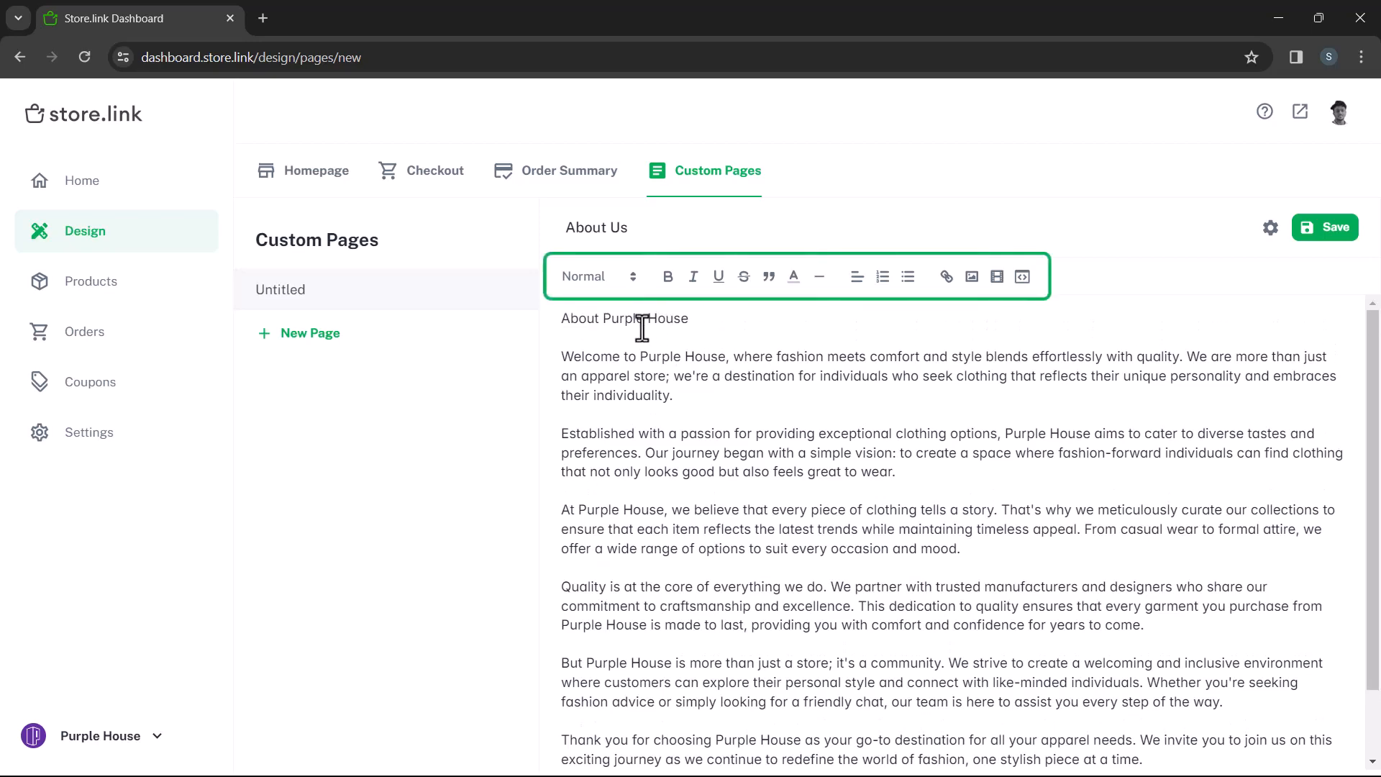
drag(561, 318, 712, 317)
click(624, 276)
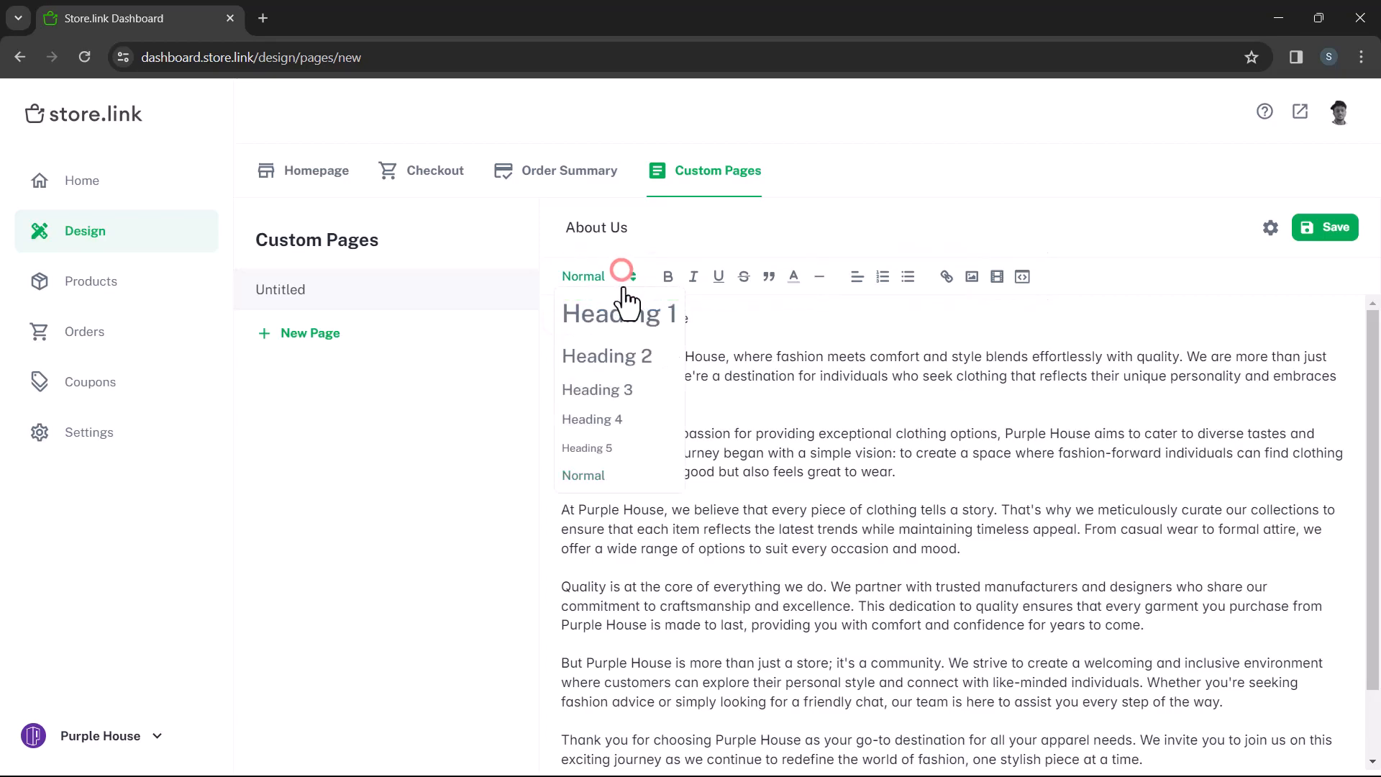
click(632, 355)
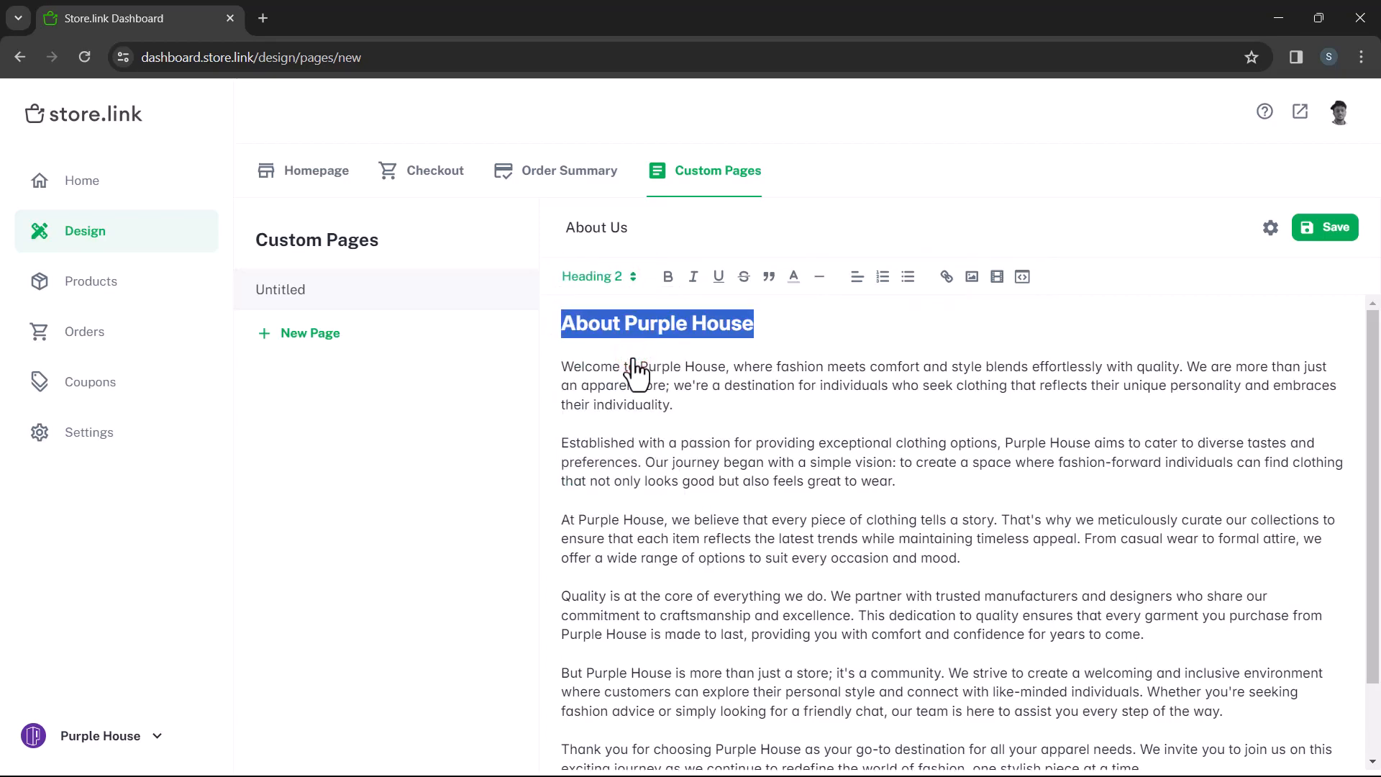
click(767, 348)
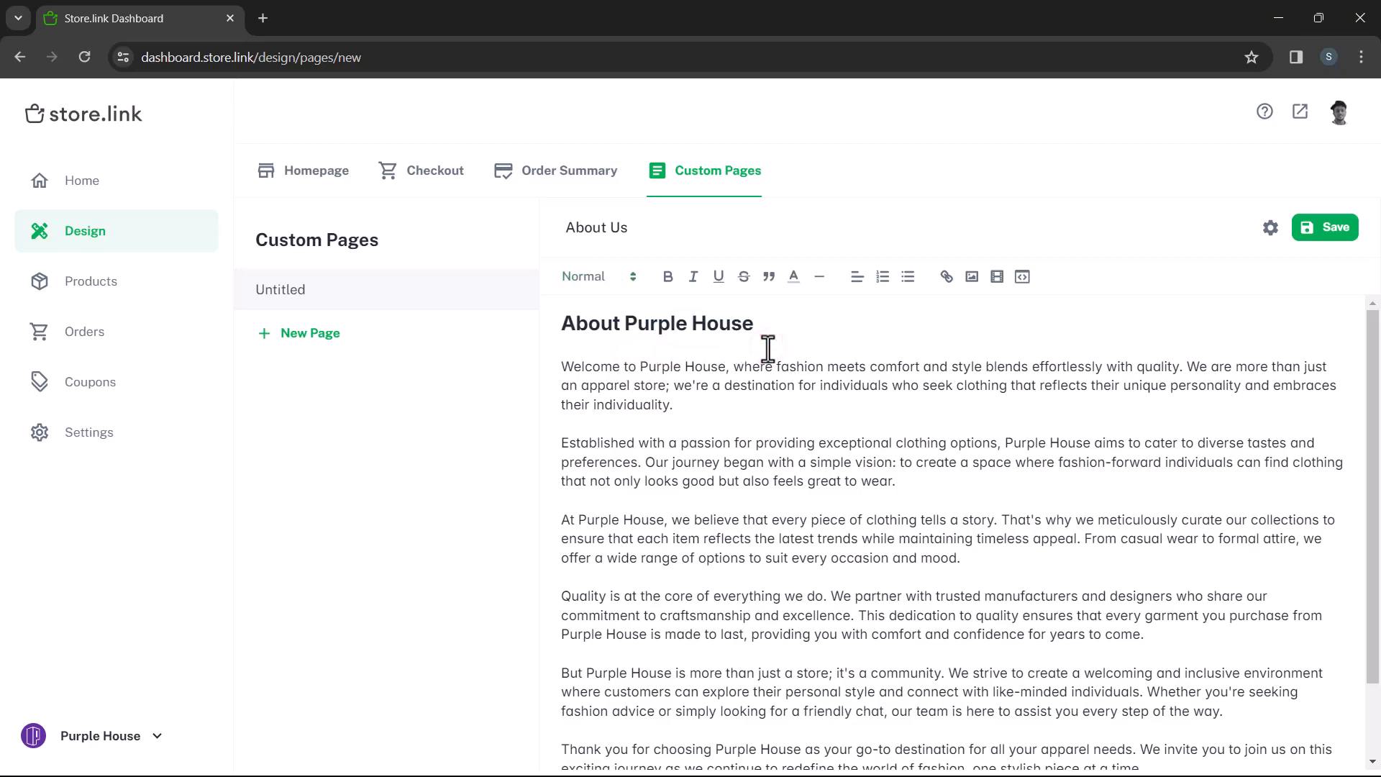
- Insert the image Team.png on a new line below the closing introduction sentence
scroll(767, 348, down, 2)
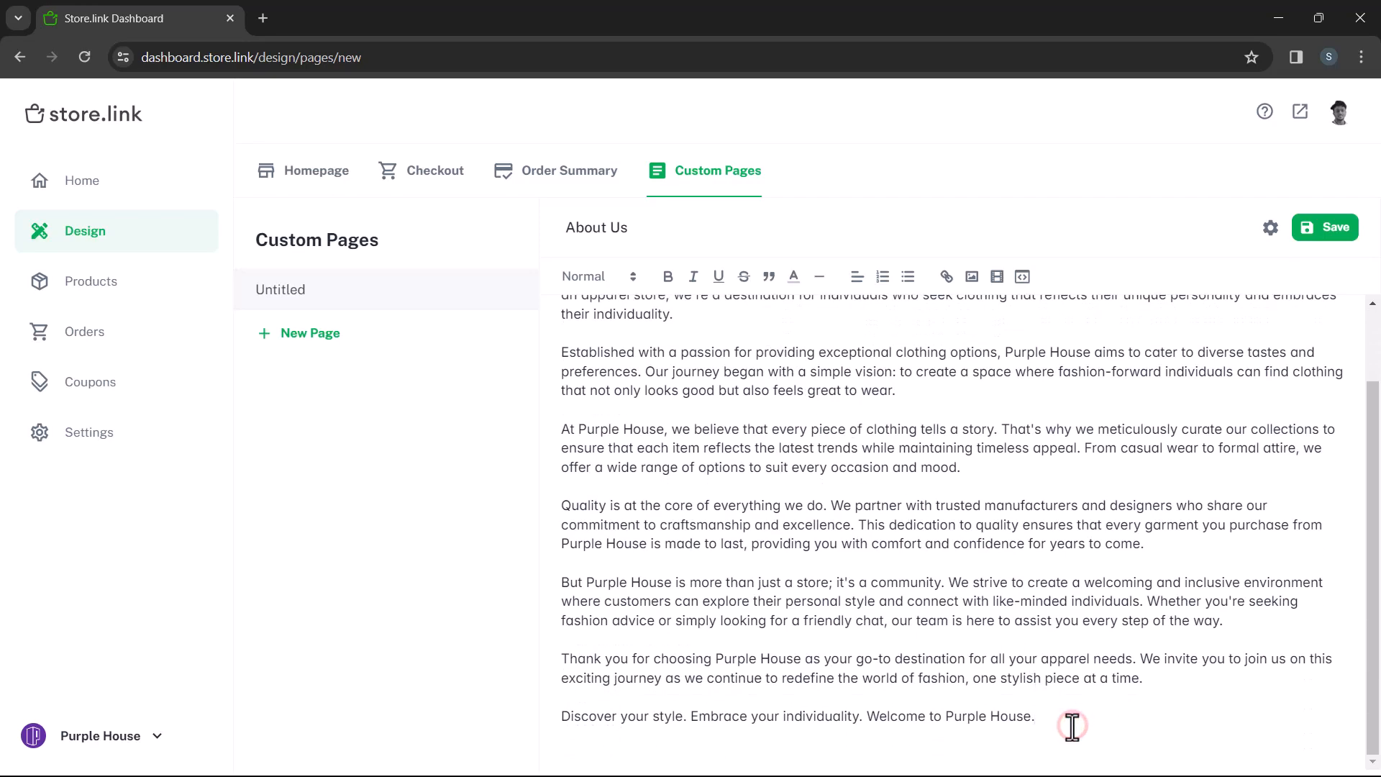
key(Return)
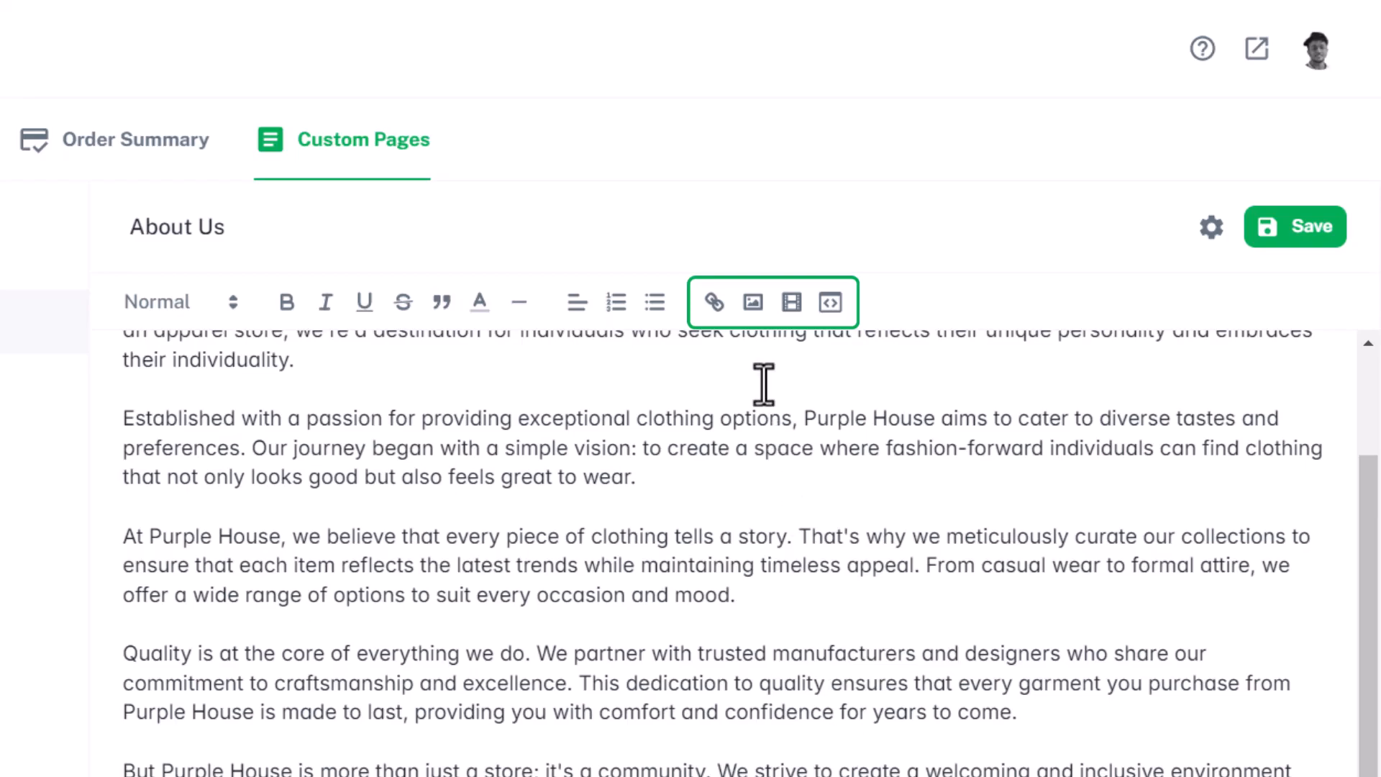
click(752, 302)
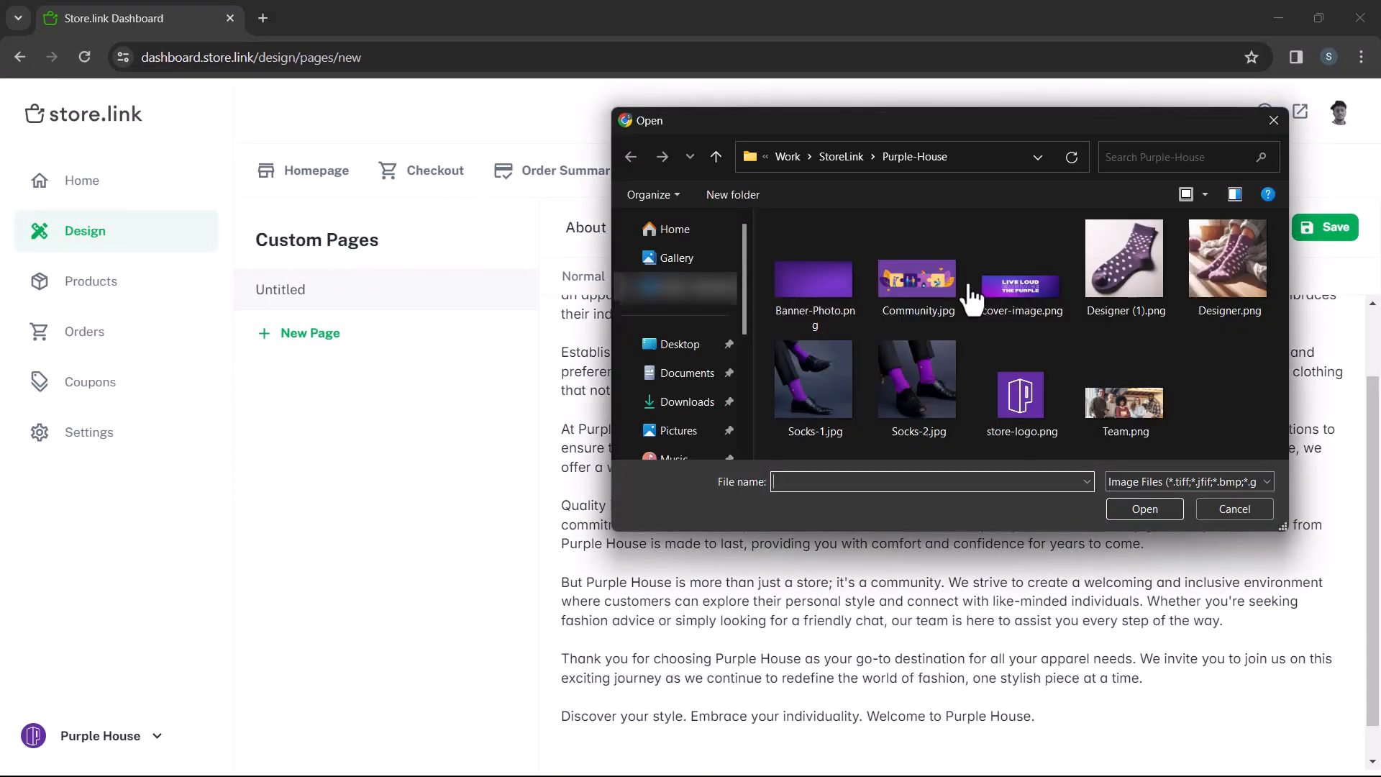
click(1094, 397)
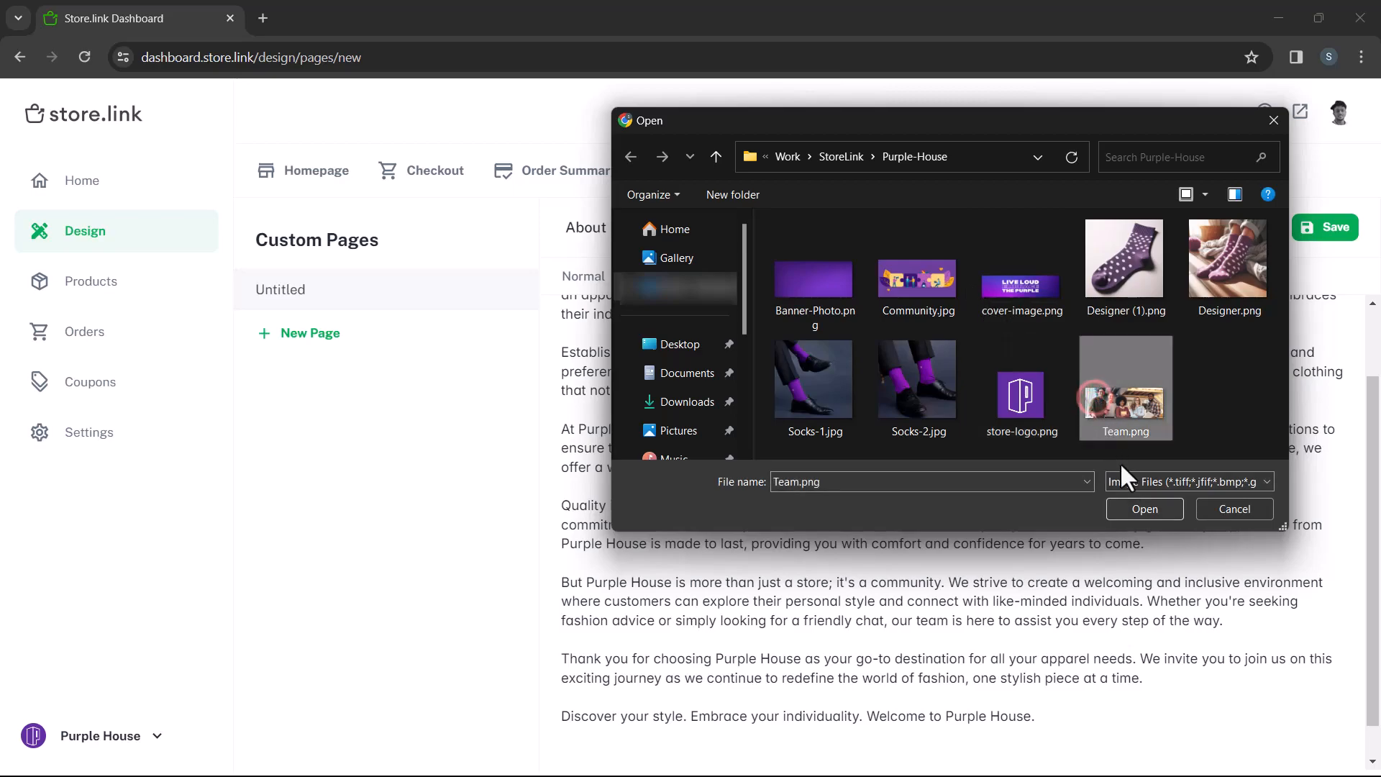
click(1143, 513)
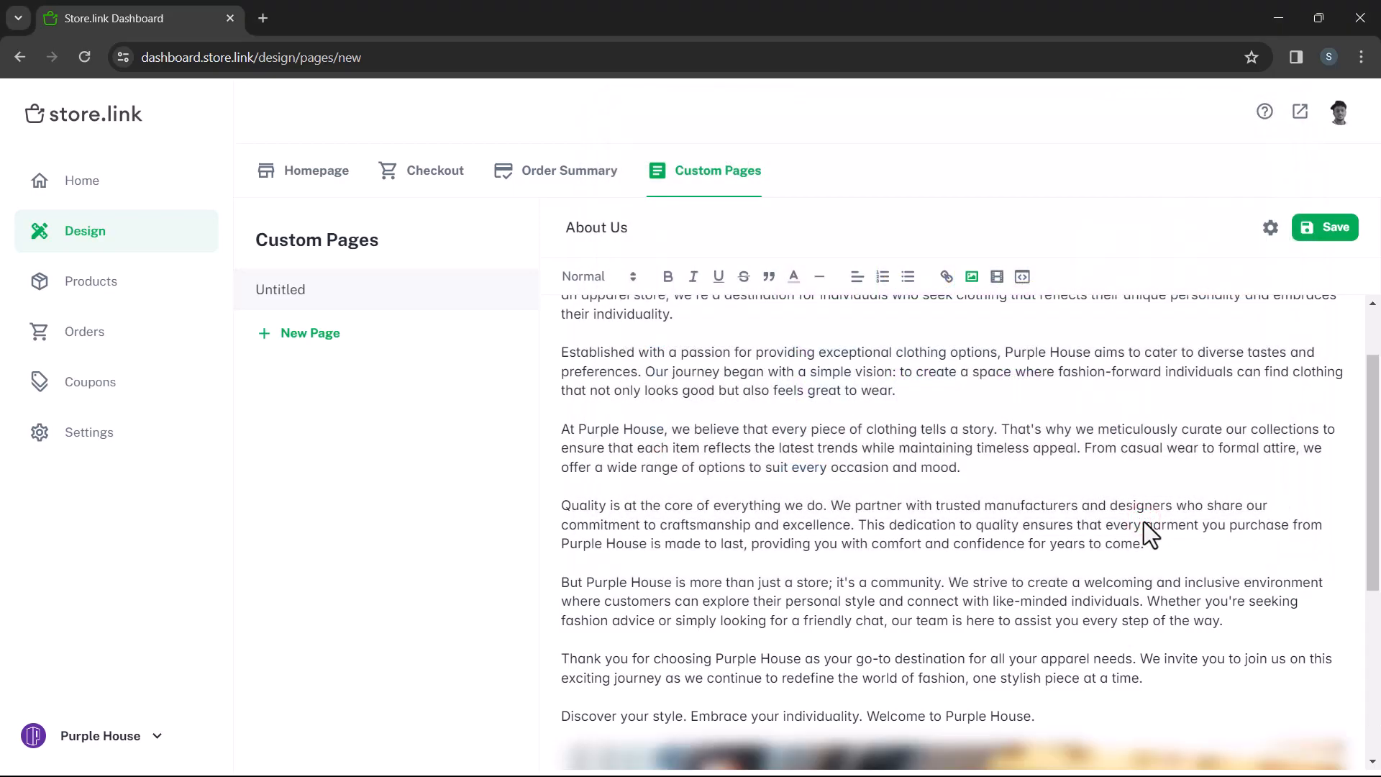
scroll(1143, 521, down, 5)
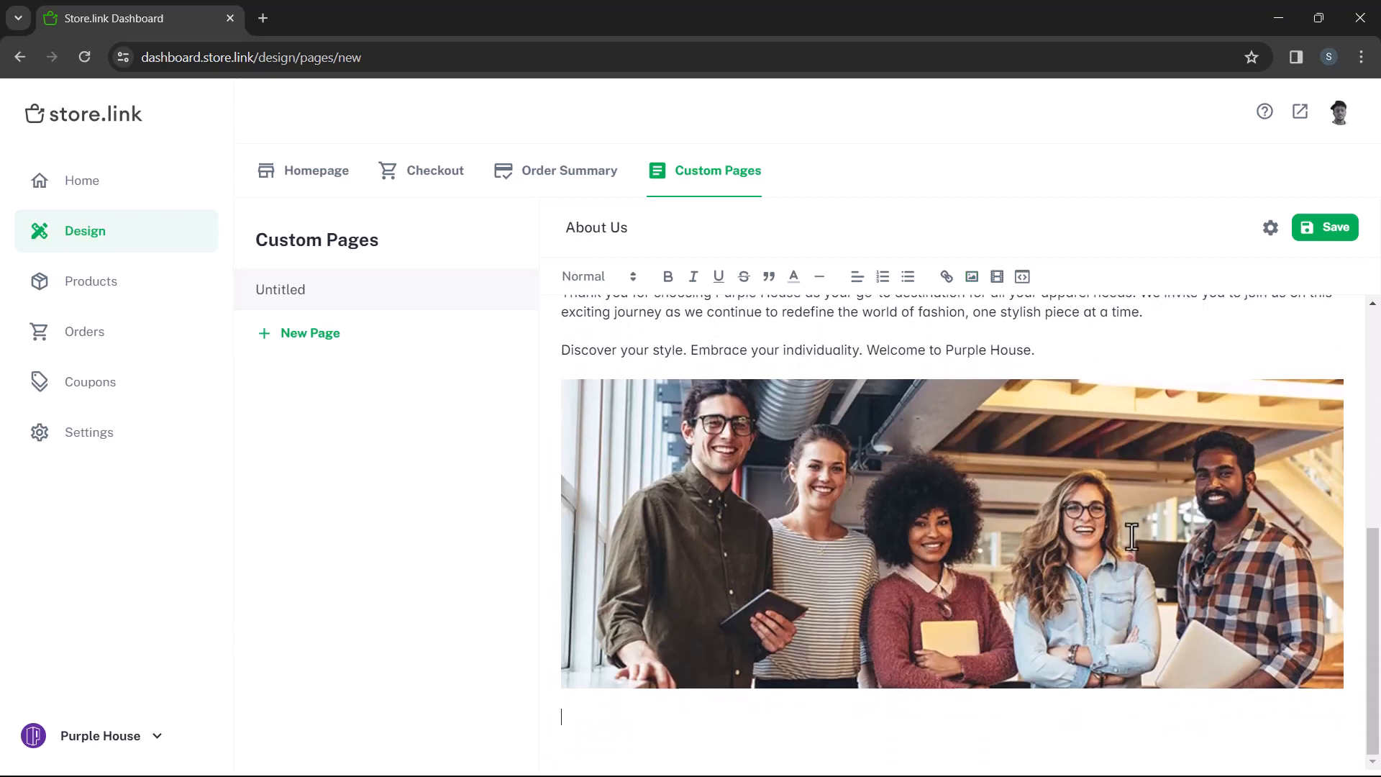
- Add "Our Team" as Heading 2 below the team photo, with the three team members' names, roles and descriptions beneath it
text(Our Team)
key(Return)
drag(559, 676, 648, 676)
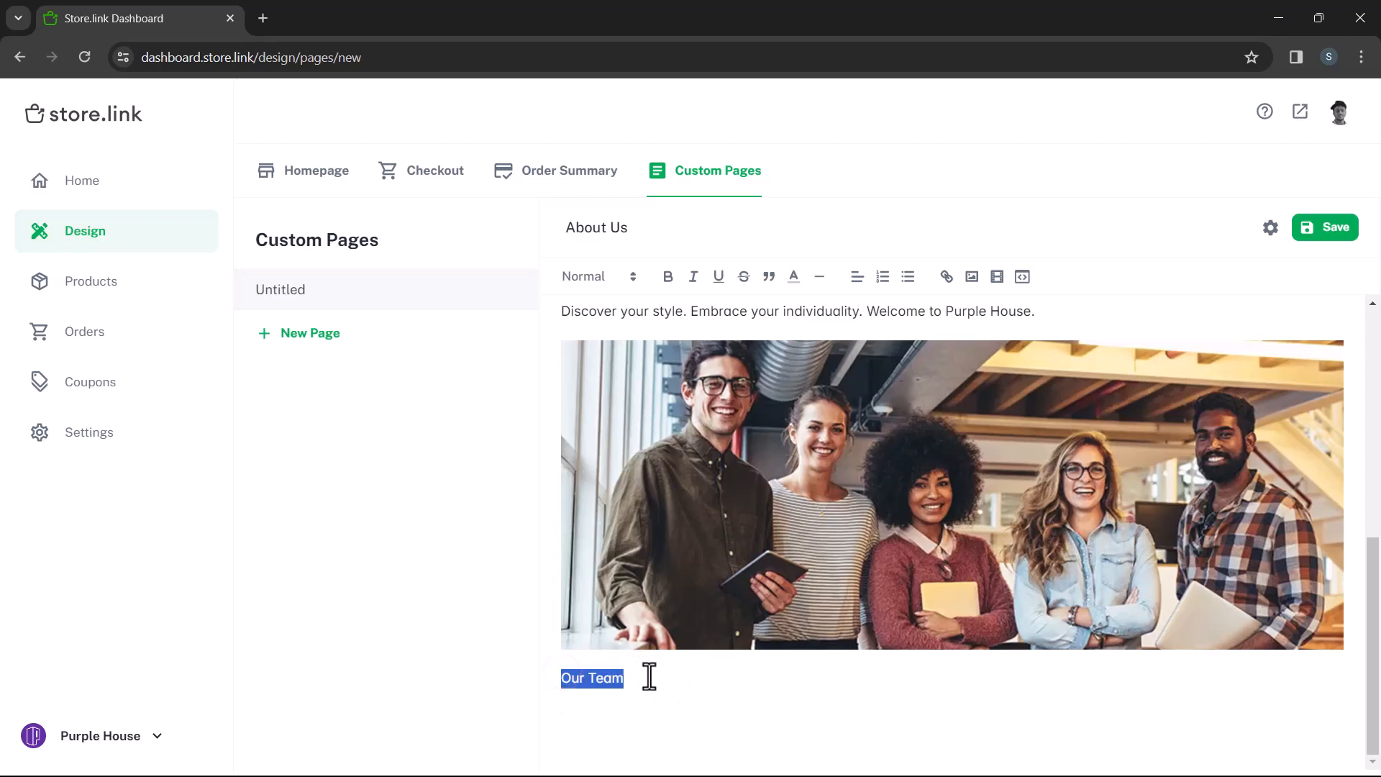
click(625, 276)
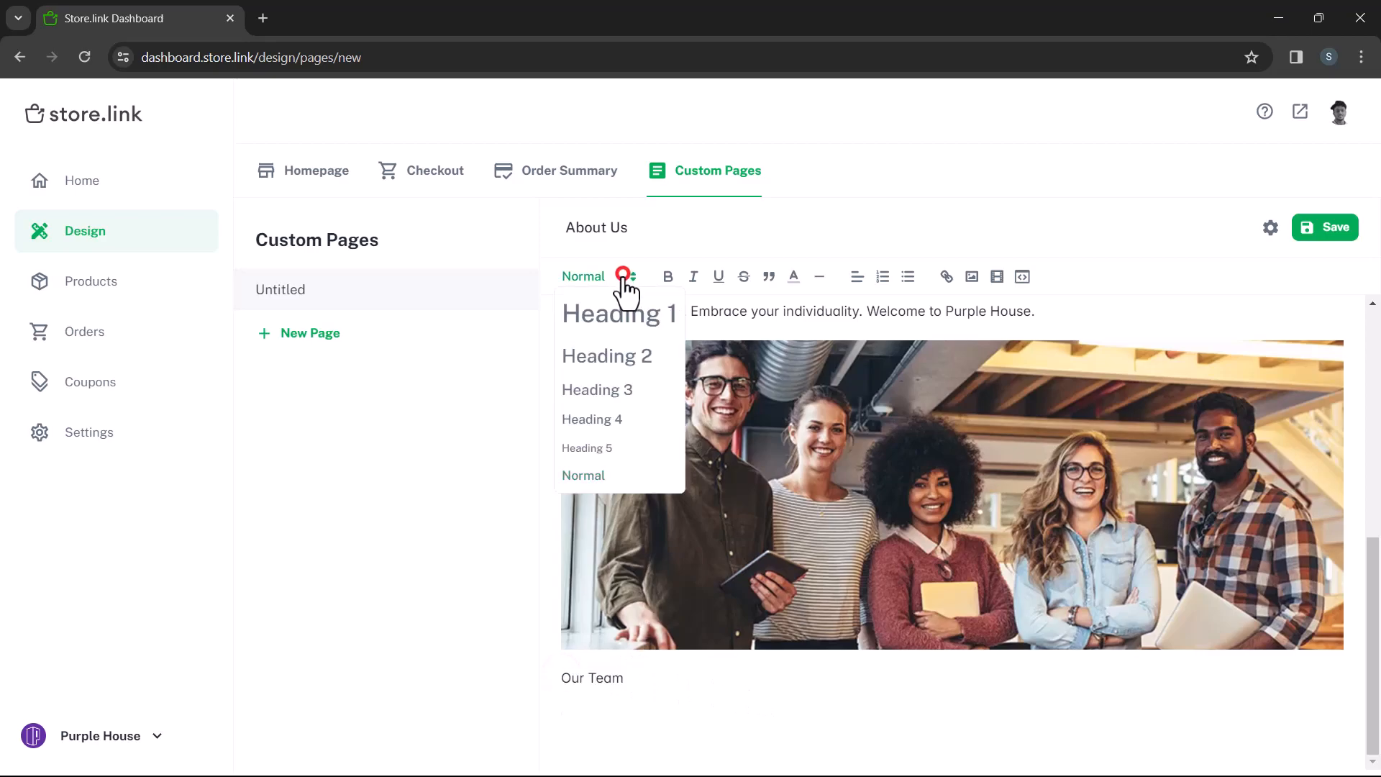
click(621, 353)
click(674, 748)
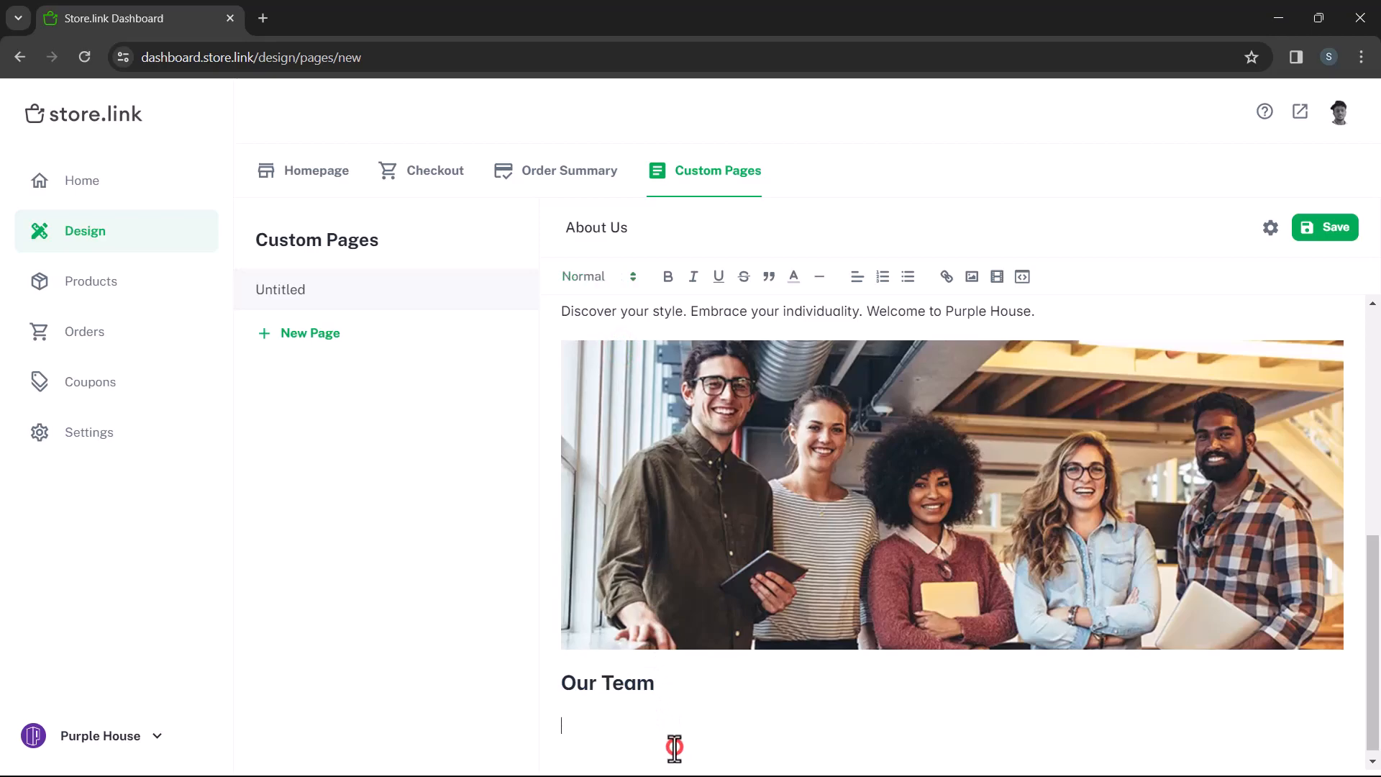
text(Emily Johnson Founder & CEO With a keen eye for fashion and a passion for entrepreneurship, Emily established Purple House to redefine the world of apparel.  Michael Smith Creative Director Michael brings creativity and innovation to our collections, ensuring that each piece reflects the latest trends while maintaining a timeless appeal.  Sarah Davis Customer Experience Manager Sarah is dedicated to providing exceptional service and creating a welcoming environment for our customers. She's always ready to assist with any inquiries or styling advice.)
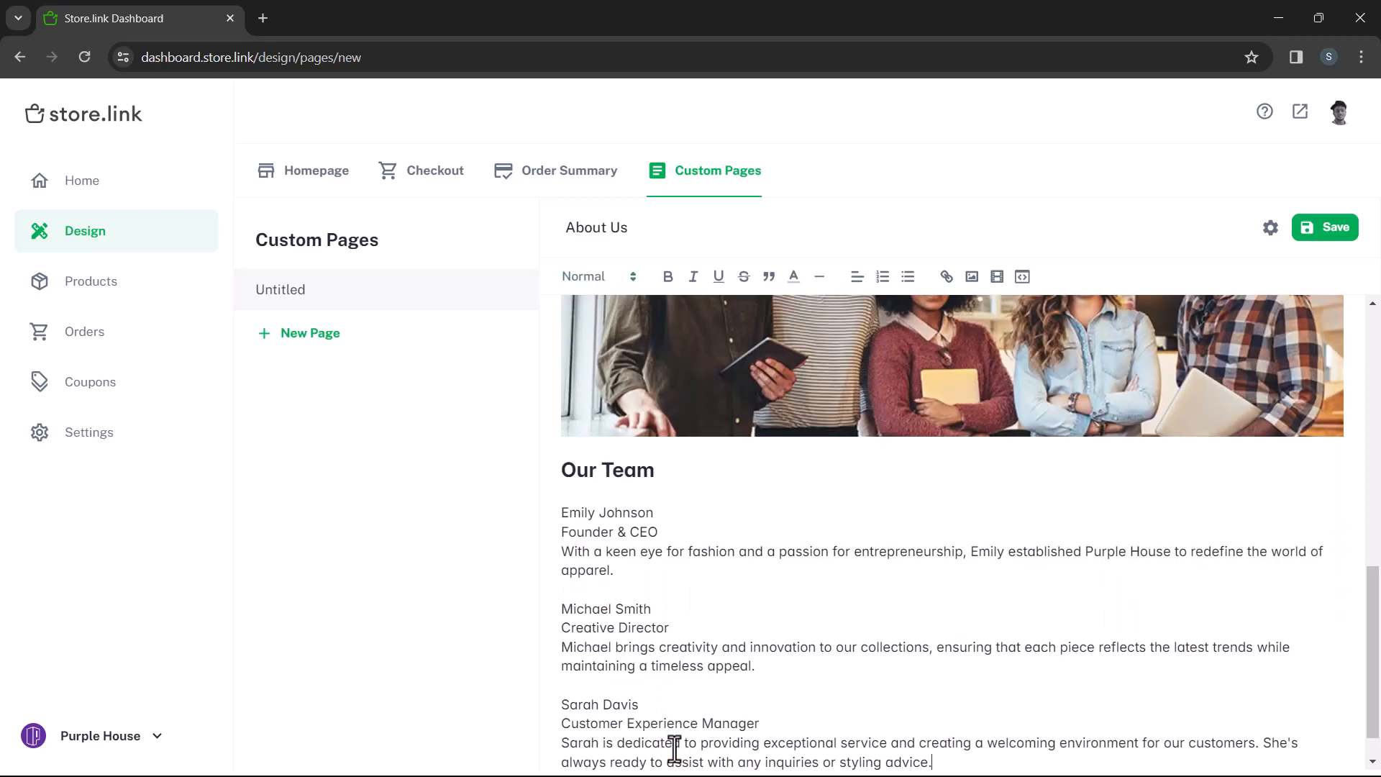
scroll(673, 748, down, 1)
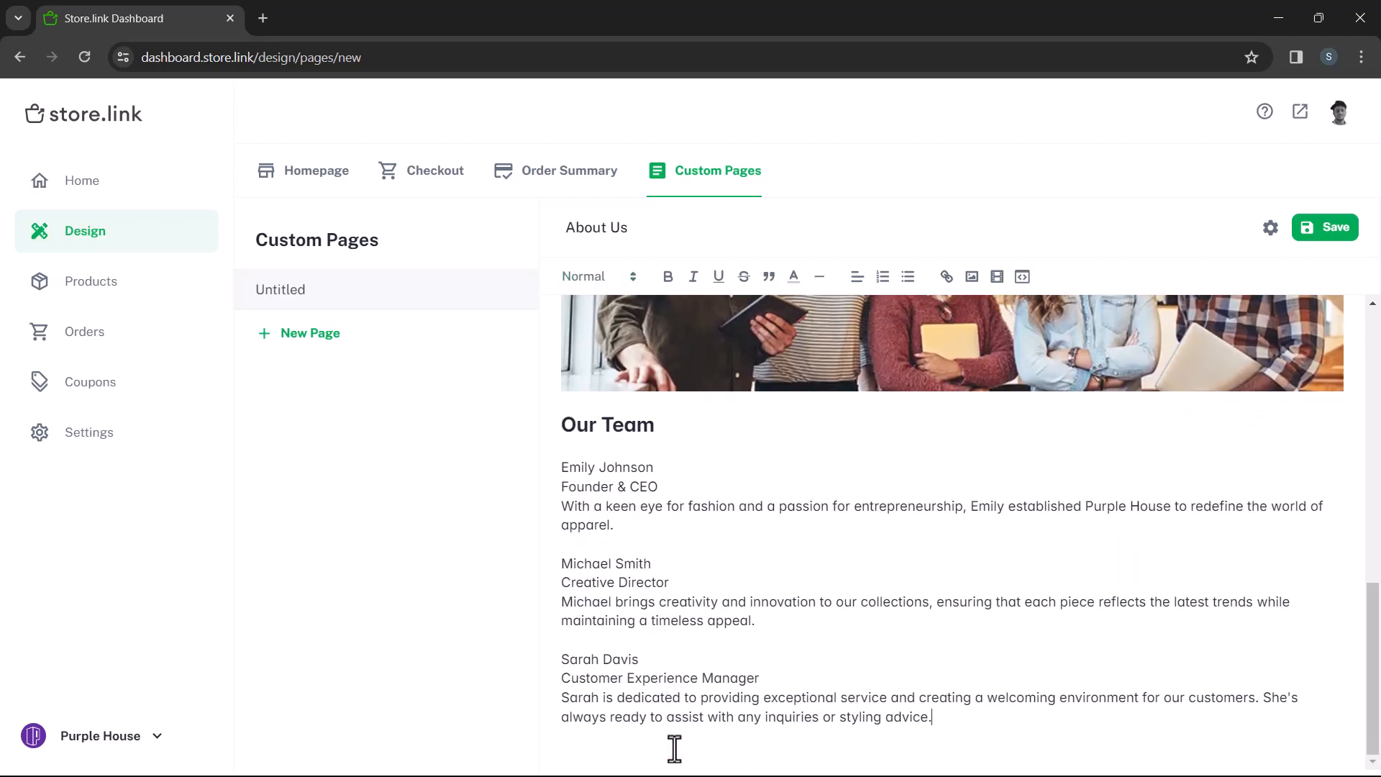
- Make the Founder & CEO's name bold and turn the role and description beneath it into a bulleted list
triple_click(556, 466)
key(ctrl+b)
drag(559, 482, 623, 531)
click(901, 283)
- Make the Creative Director's name bold and turn the role and description beneath it into a bulleted list
click(552, 573)
key(shift+Down)
key(ctrl+b)
key(Right)
key(shift+Down)
key(shift+Down)
key(shift+End)
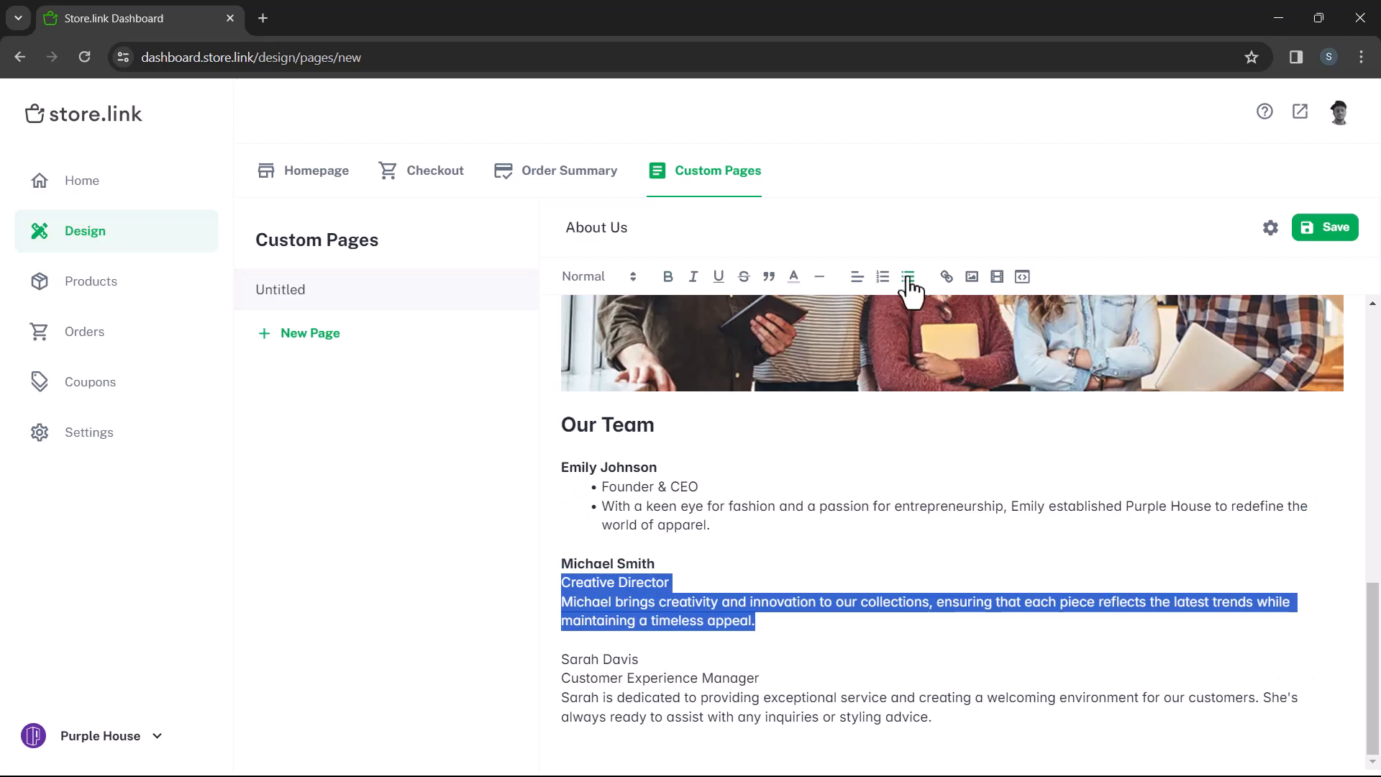
click(908, 277)
- Make the Customer Experience Manager's name bold and turn the role and description beneath it into a bulleted list
key(Down)
key(Down)
key(Home)
key(shift+End)
key(ctrl+b)
key(Right)
key(shift+Down)
key(shift+Down)
key(shift+End)
click(907, 278)
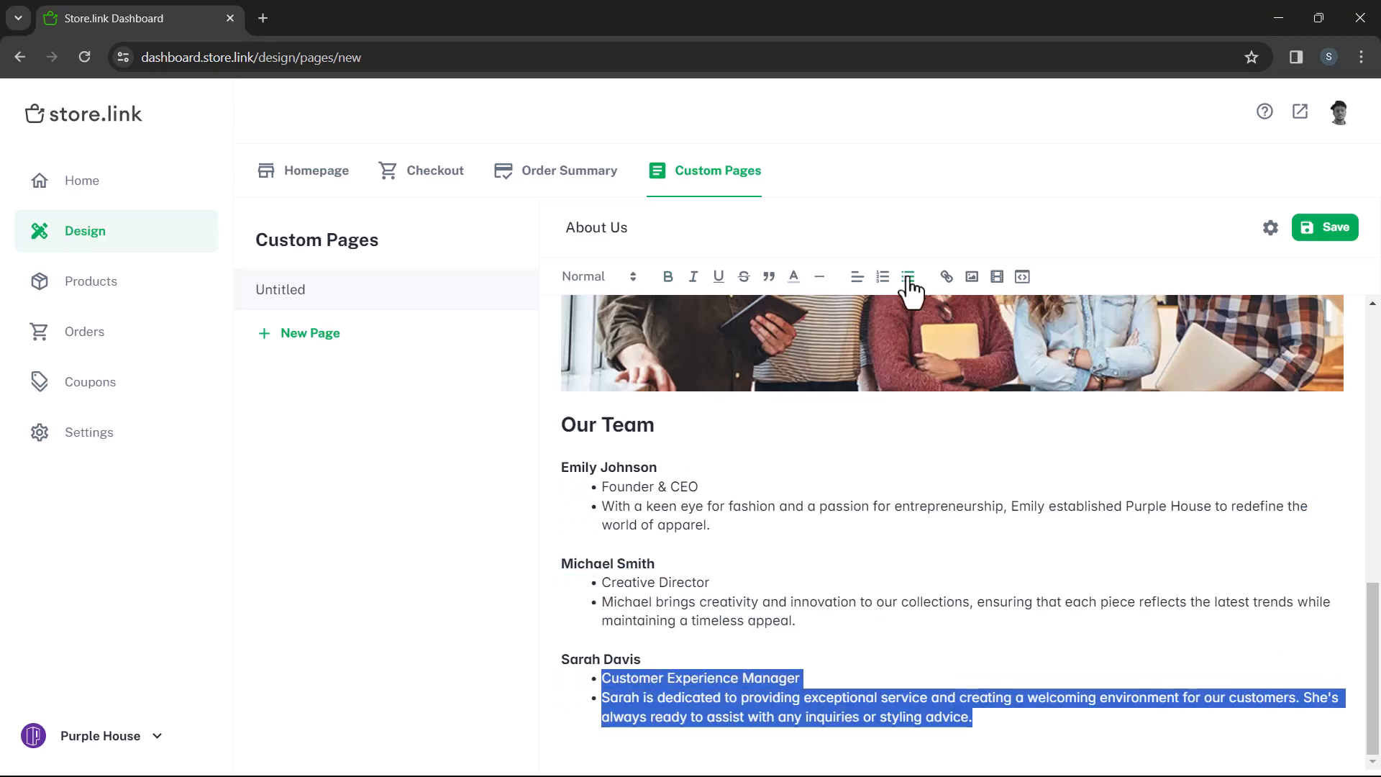
- Add the line "Our Story" below the team list and format it as Heading 2
key(Right)
key(Return)
key(Return)
scroll(903, 506, down, 1)
text(Our Story)
click(564, 722)
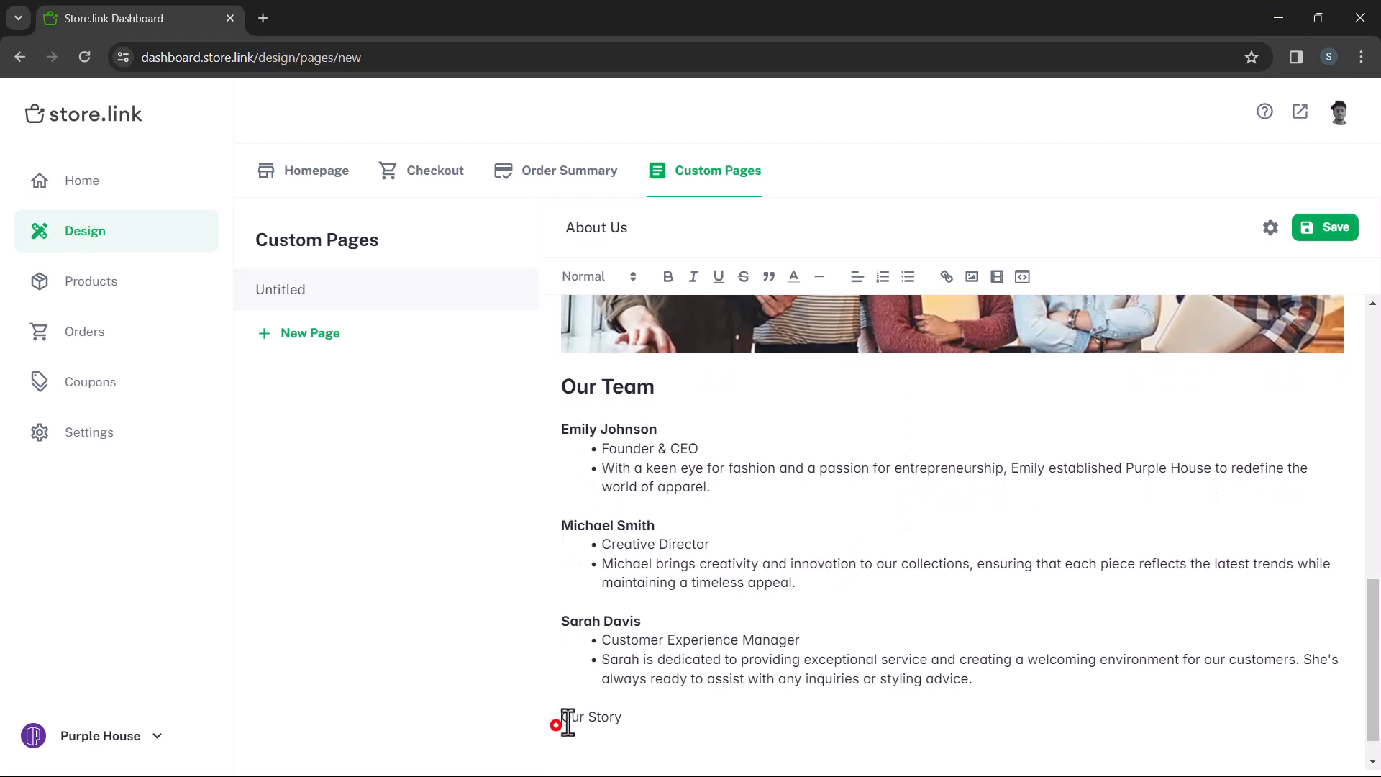
drag(565, 722, 627, 719)
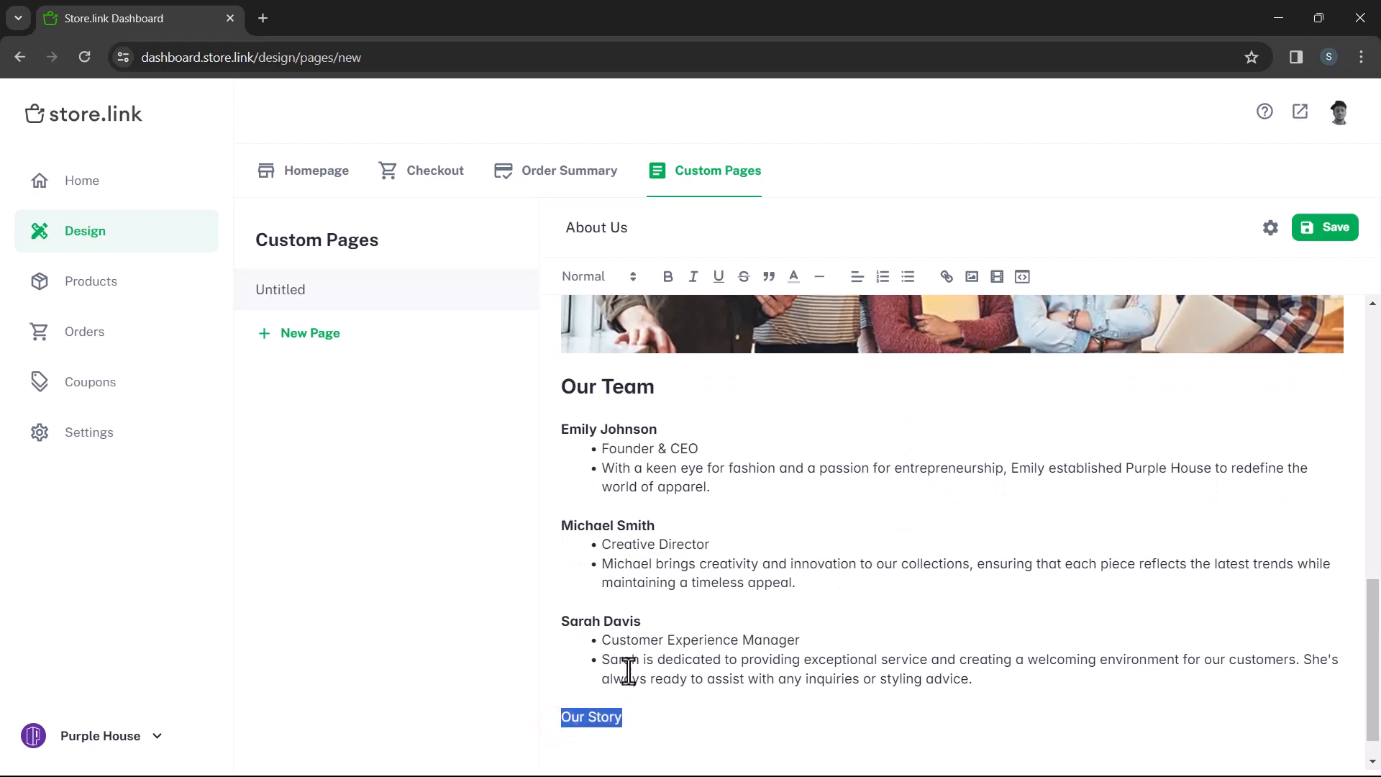
click(614, 275)
click(616, 358)
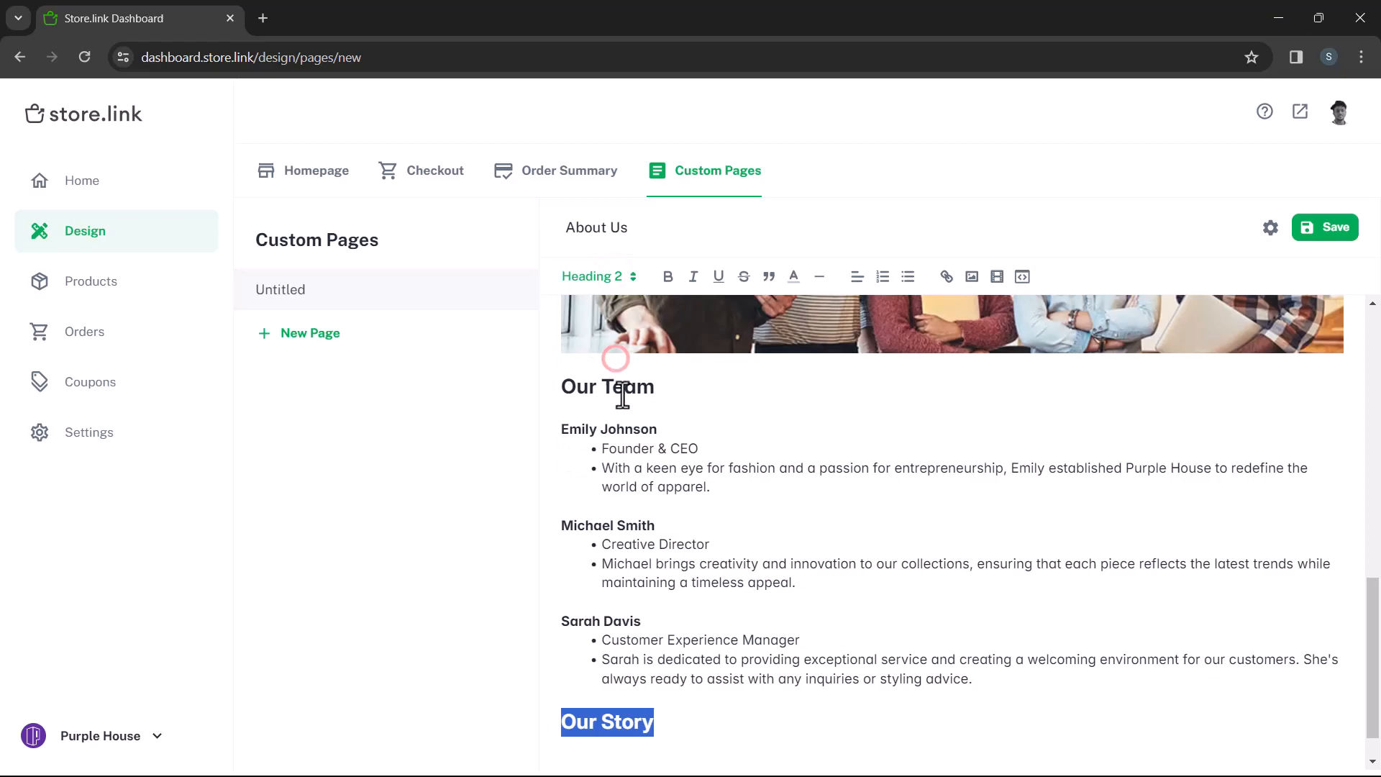
- Enter the store's story below "Our Story", starting "Purple House was born out of a serendipitous encounter between two fashion enthusiasts"
scroll(615, 359, down, 1)
click(690, 721)
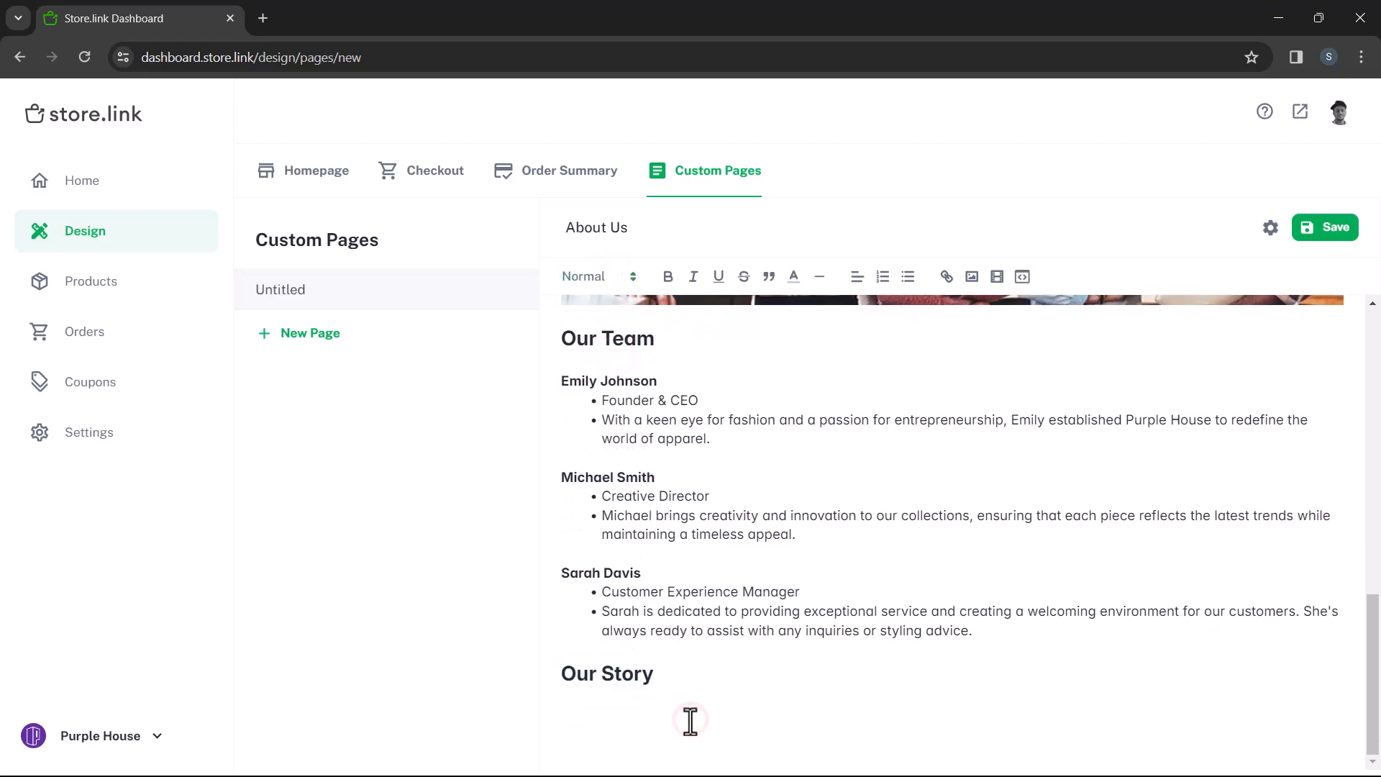
text(Purple House was born out of a serendipitous encounter between two fashion enthusiasts, Emily and Michael, who shared a dream of creating a clothing store that would redefine the way people experience fashion. Bonding over their mutual love for unique designs and comfortable fabrics, they embarked on a journey to bring their vision to life.  Driven by their passion for quality craftsmanship and a desire to offer clothing that resonates with diverse tastes, Emma and Max meticulously curated the collections at Purple House. Their journey wasn't without challenges, but their unwavering dedication to providing exceptional clothing options propelled them forward.  With each carefully selected piece, Purple House tells a story of innovation, creativity, and authenticity. From humble beginnings to becoming a beloved destination for fashion-forward individuals, Purple House continues to evolve, guided by Emma and Max's shared vision.)
scroll(690, 721, down, 1)
scroll(692, 716, down, 2)
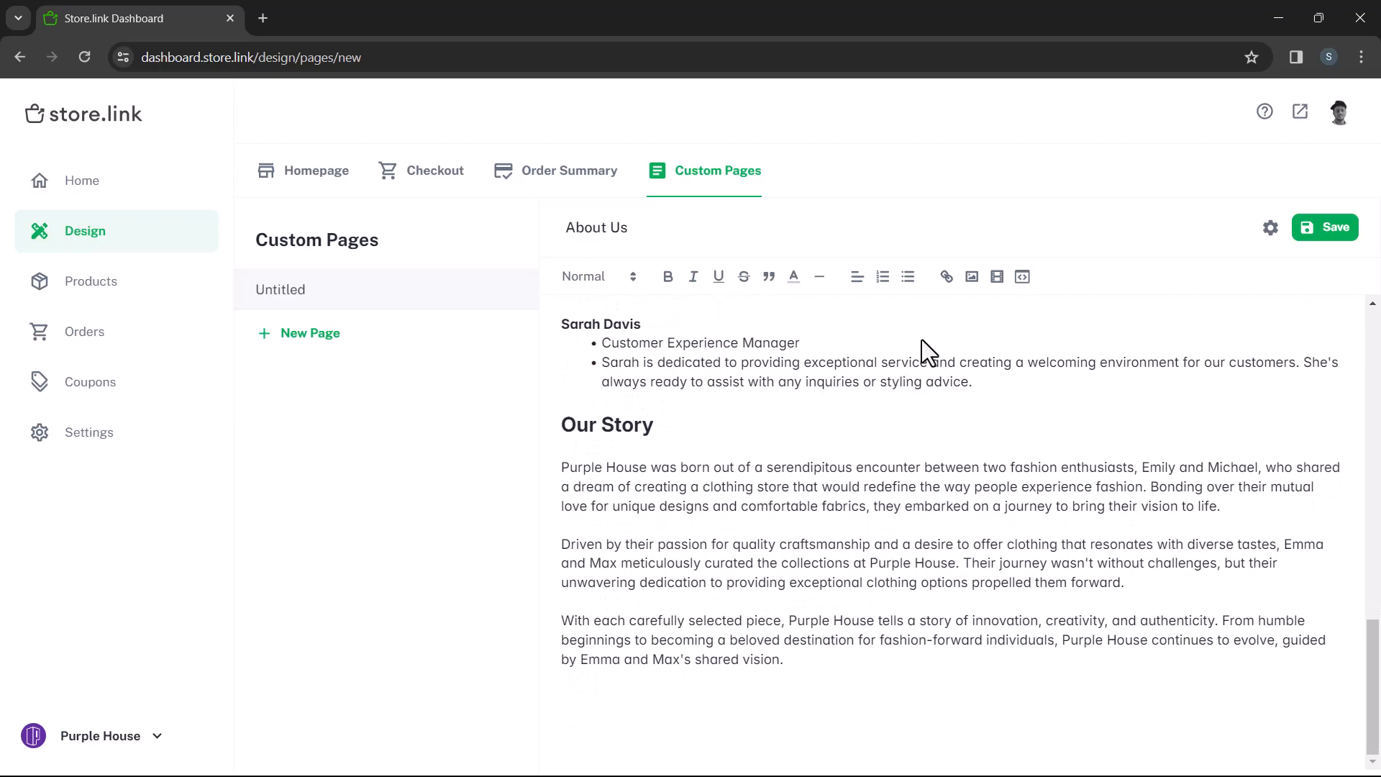
- Insert the image Community.jpg after the story text and add "Our Community" as Heading 2 beneath it
click(967, 271)
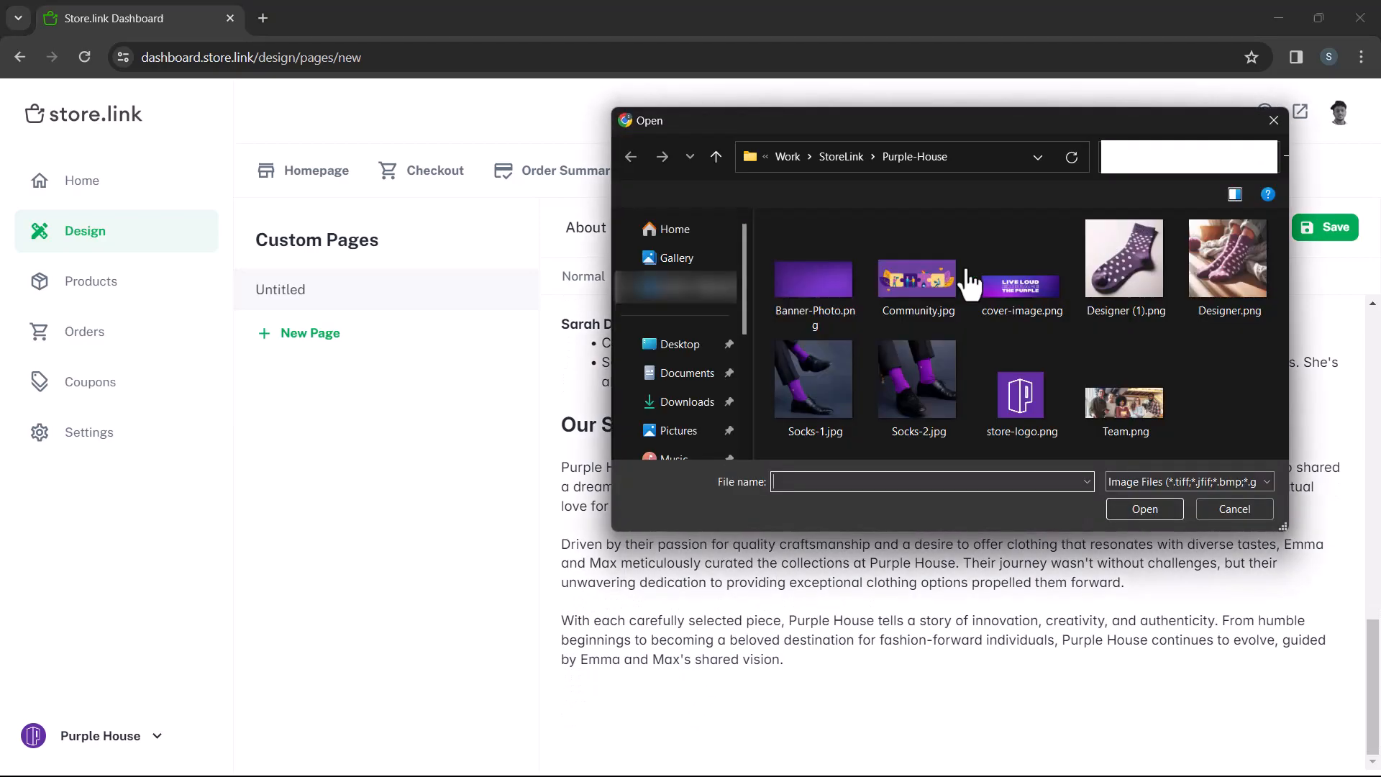
double_click(940, 276)
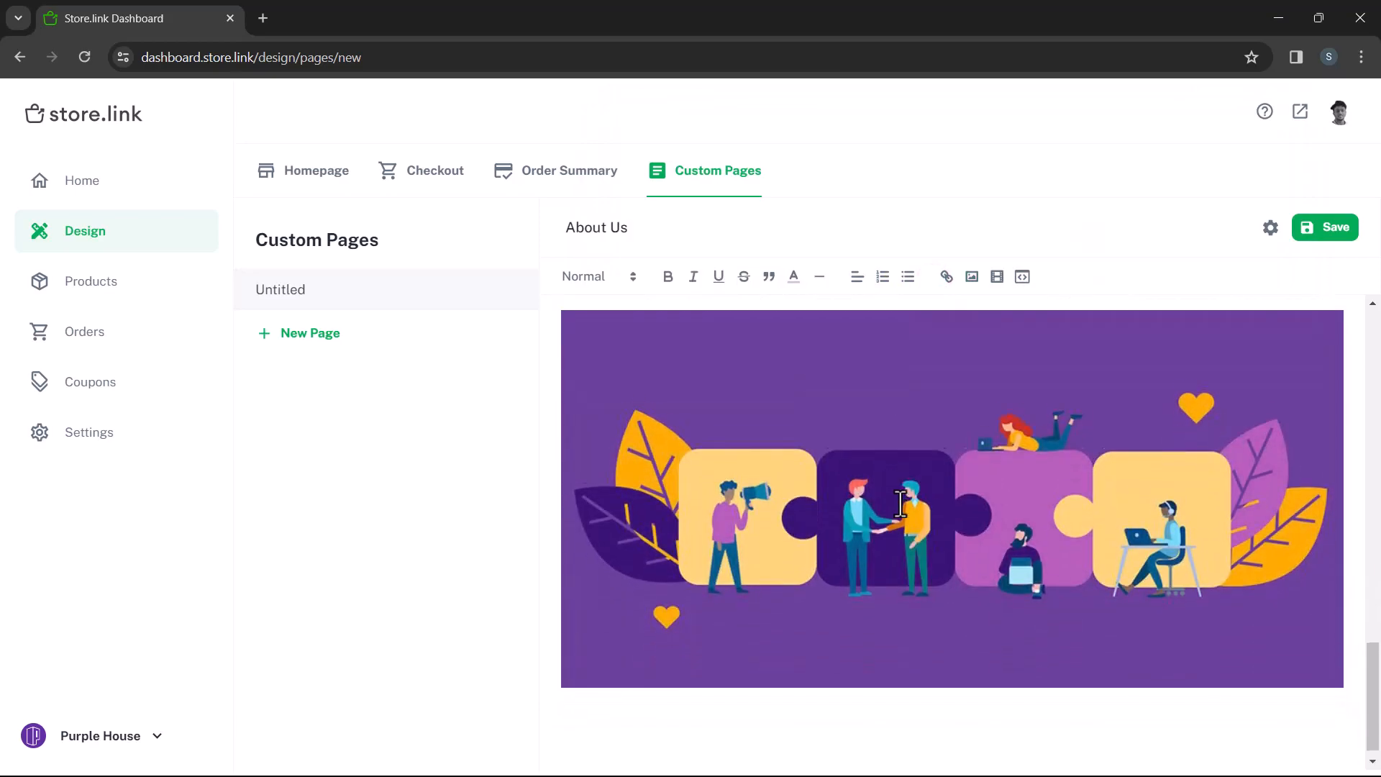
text(Our Community)
scroll(901, 503, down, 1)
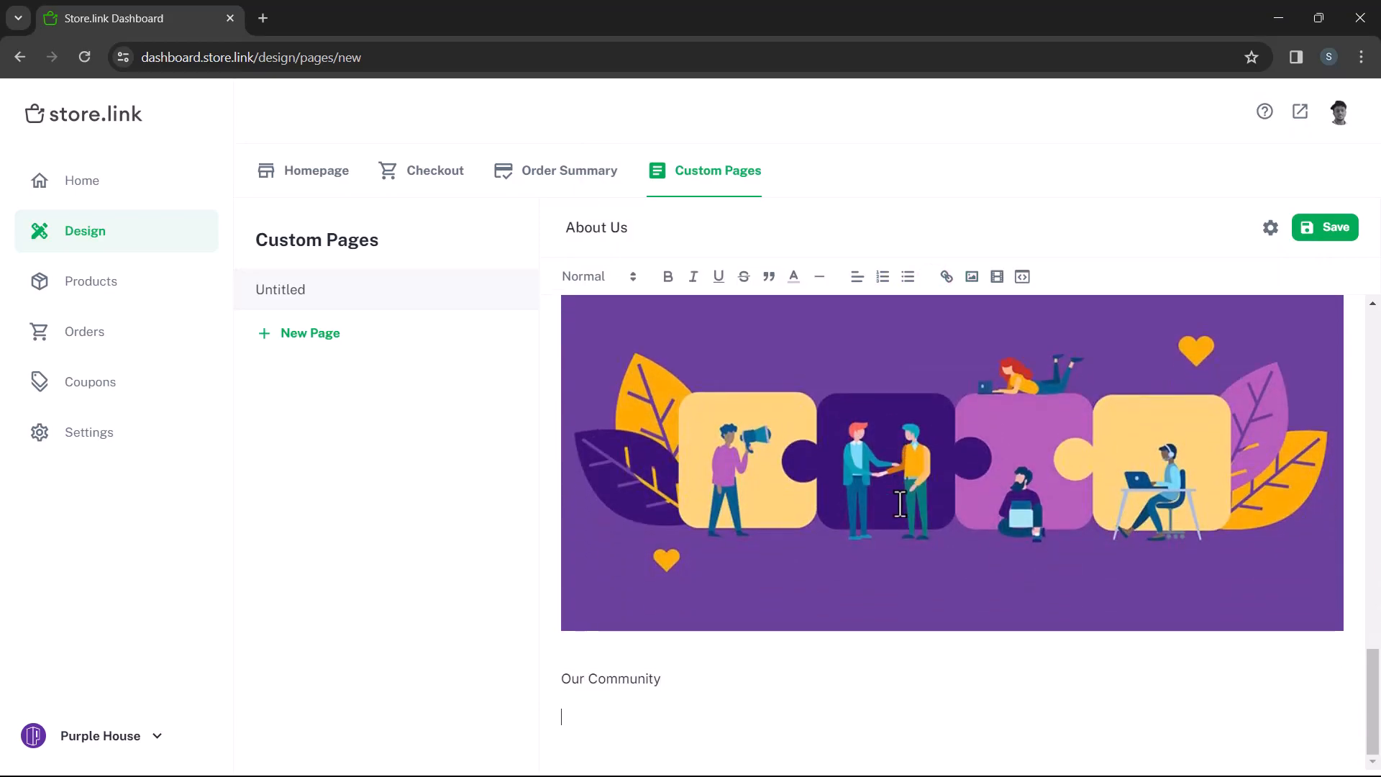
drag(559, 681, 666, 676)
click(625, 284)
click(606, 355)
- Enter the community paragraphs below "Our Community", starting "At Purple House, community is at the heart of everything we do"
click(675, 717)
text(At Purple House, community is at the heart of everything we do. We believe that fashion is more than just clothing—it's a form of self-expression that brings people together. That's why we've cultivated a vibrant and inclusive community where individuals can share their passion for style, exchange ideas, and inspire one another.  From fashion events to styling workshops, we're committed to creating opportunities for our community to connect and celebrate their unique identities. Whether you're a seasoned fashionista or just starting to explore your personal style, you'll find a supportive network of like-minded individuals at Purple House.  Our community extends beyond the walls of our store, encompassing online platforms and social media channels where fashion enthusiasts from around the world come together to share their love for all things stylish. Together, we celebrate diversity, creativity, and individuality, making Purple House more than just a place to shop—it's a home for everyone who believes in the power of fashion to inspire and unite.)
scroll(676, 719, down, 1)
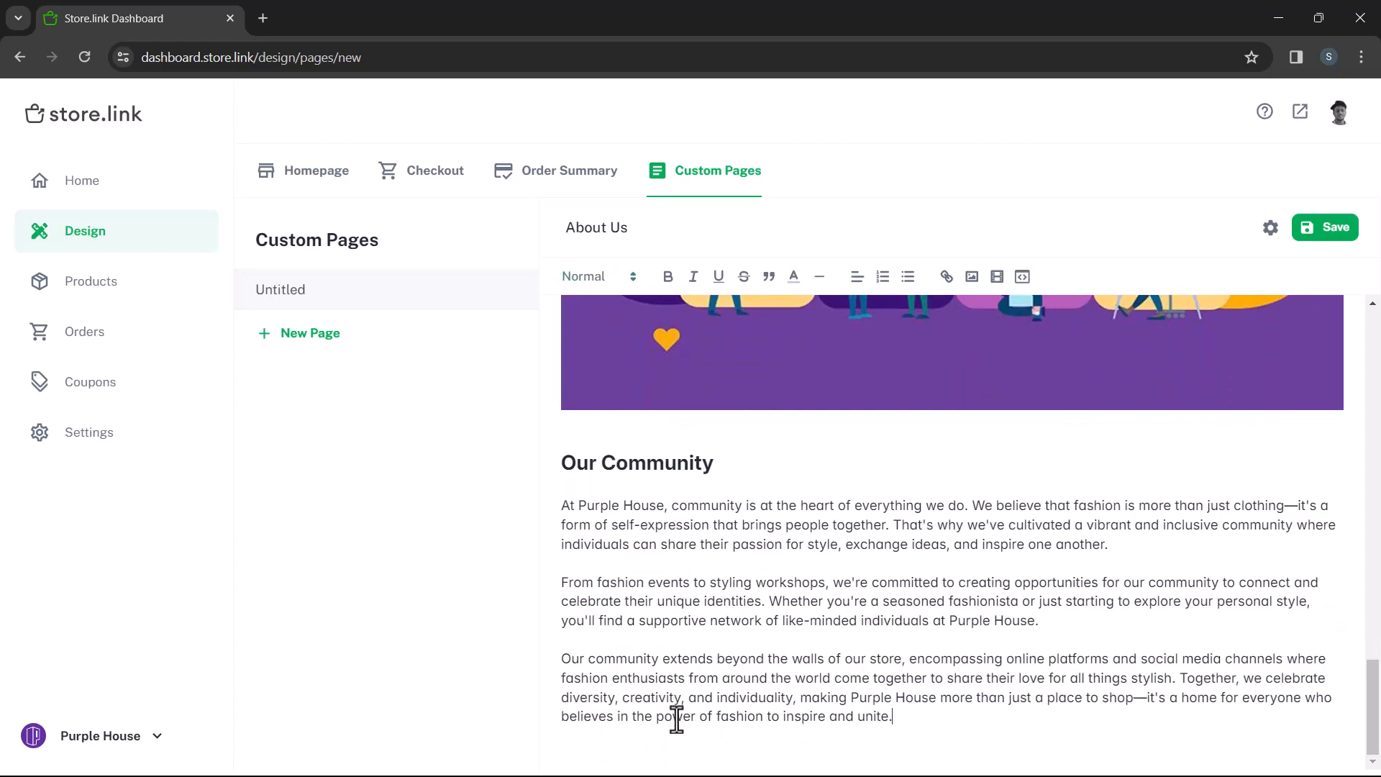
- Shrink the image above the "Our Community" heading proportionally and save the About Us page
scroll(676, 719, up, 10)
scroll(676, 716, down, 4)
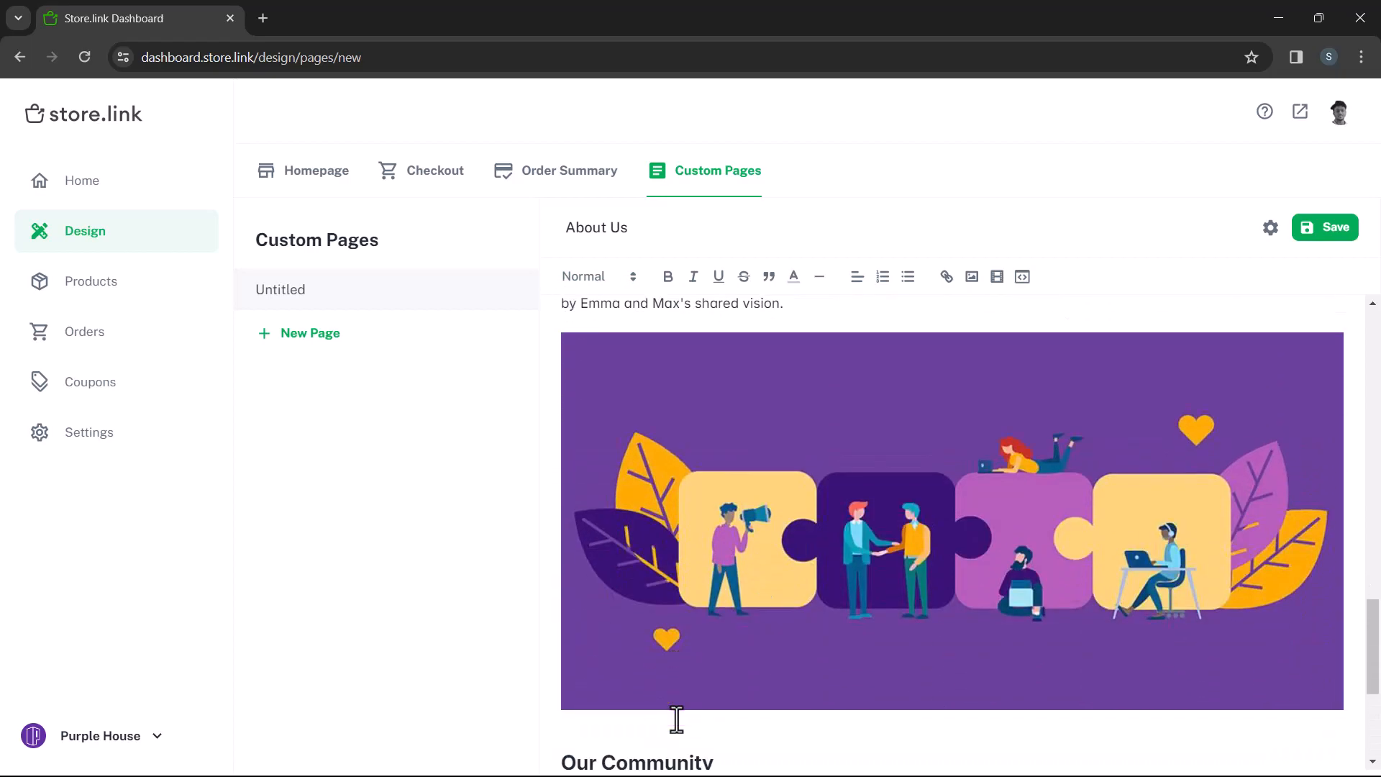
click(698, 625)
drag(1341, 709, 1199, 573)
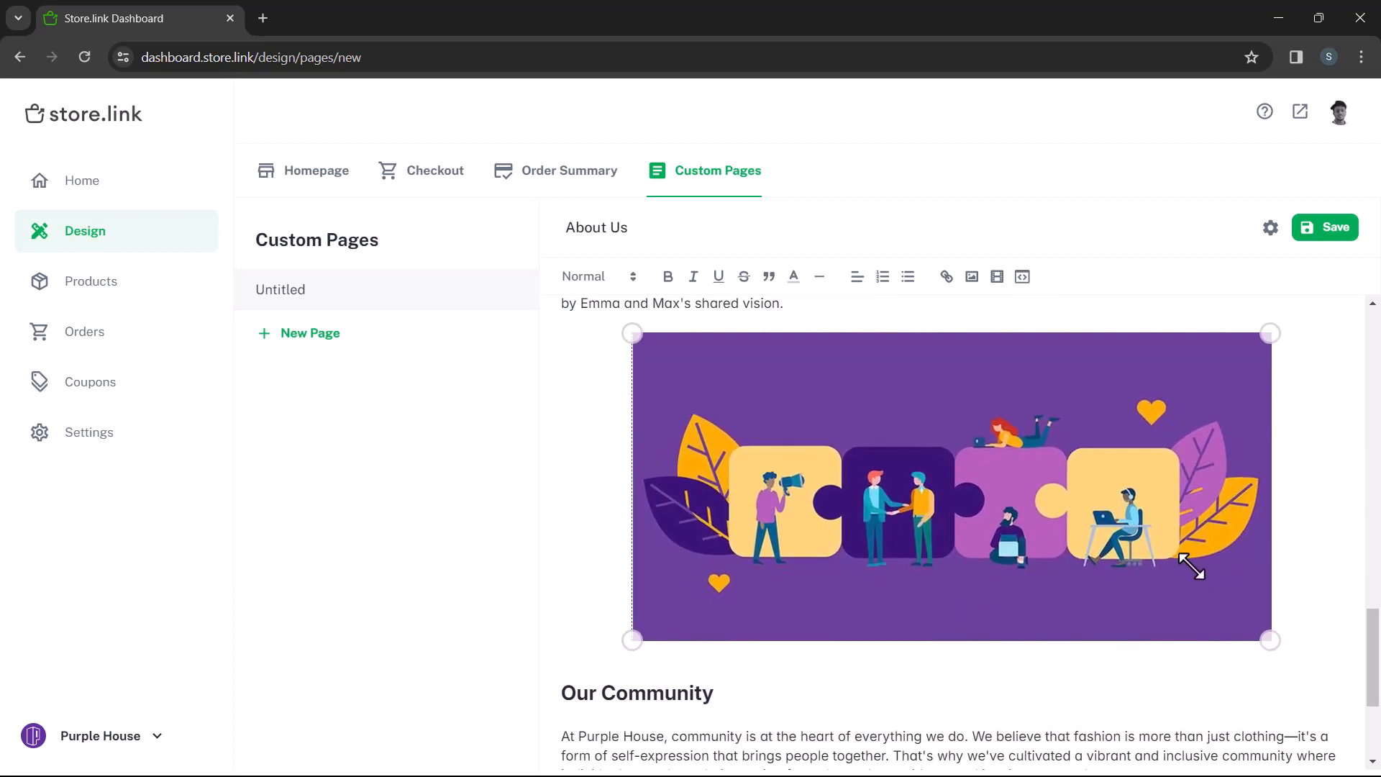
click(1208, 694)
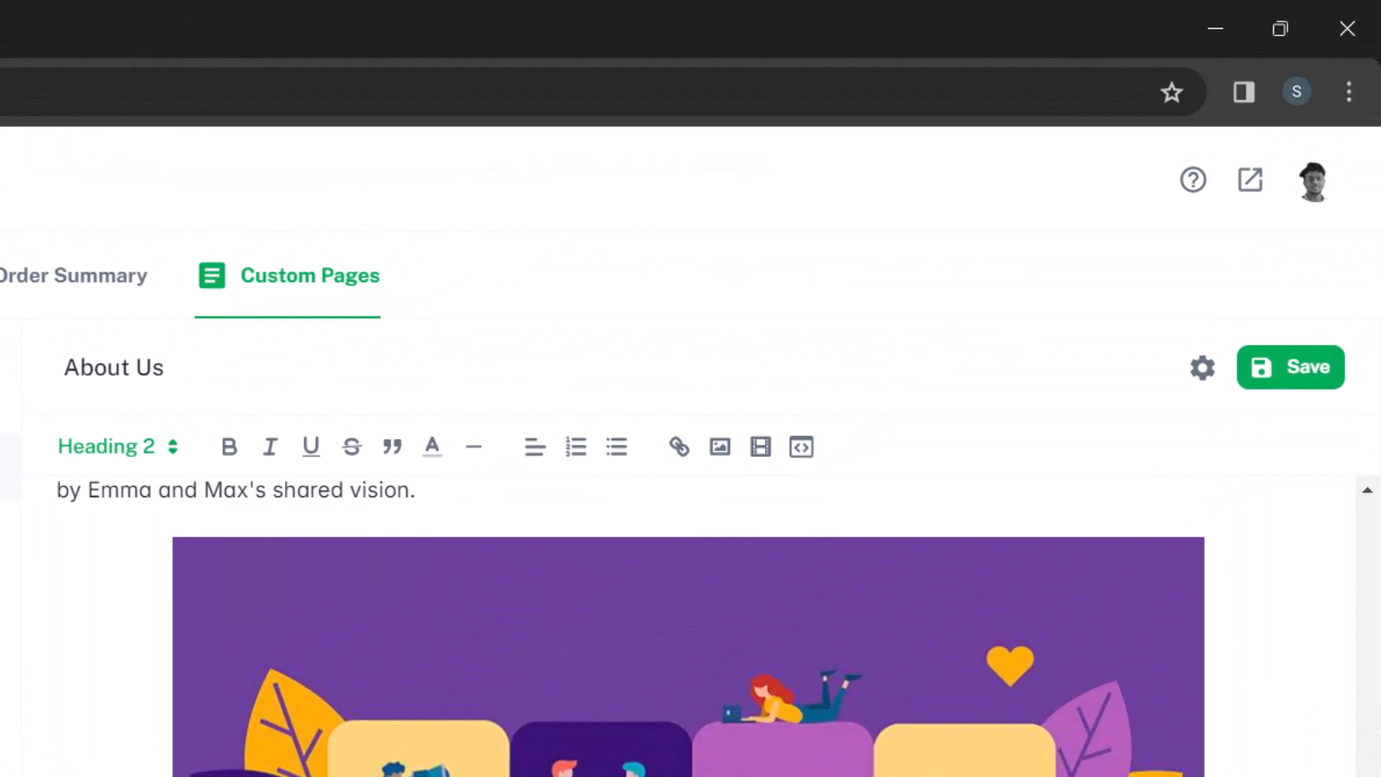
click(1305, 380)
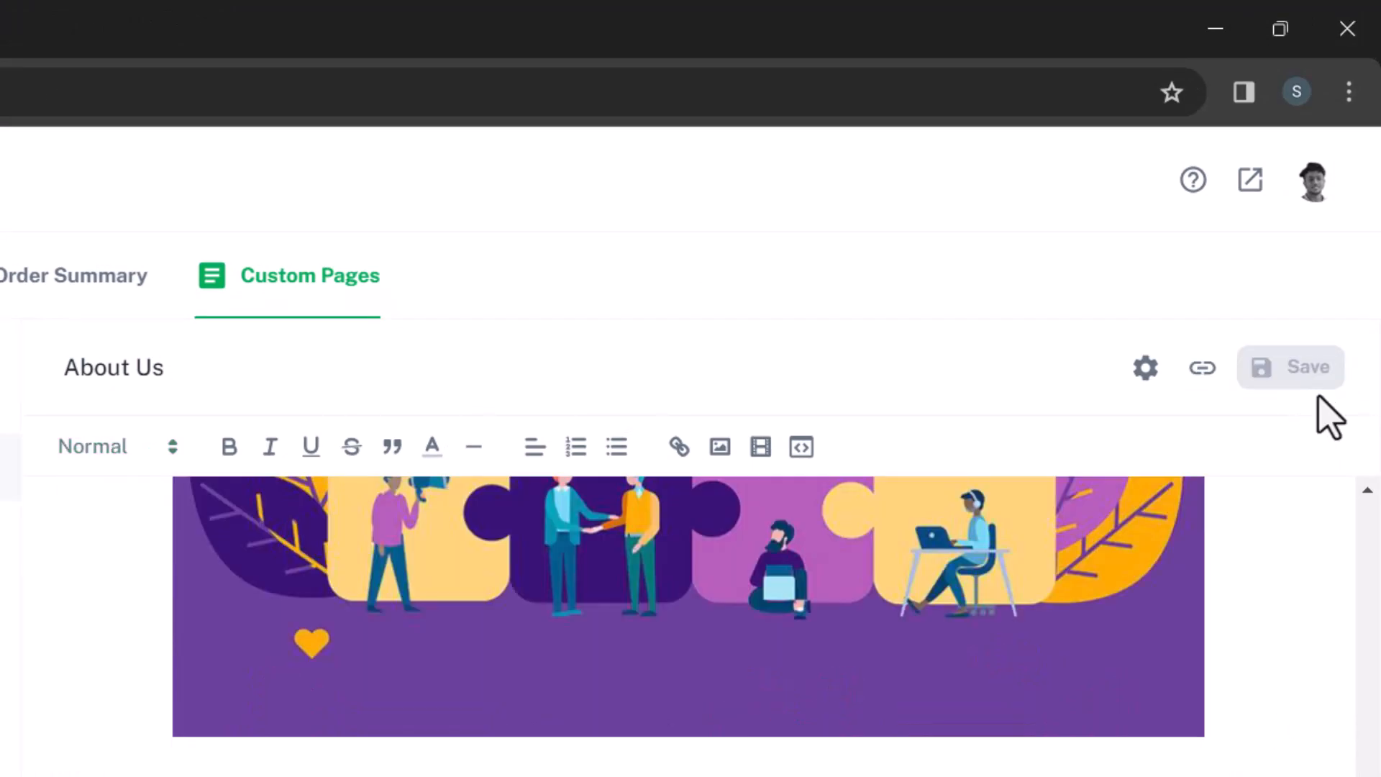
- In the page settings, set the meta title to "About Us | Purple House" and the meta description to "The story of Purple House and its team"
click(1145, 368)
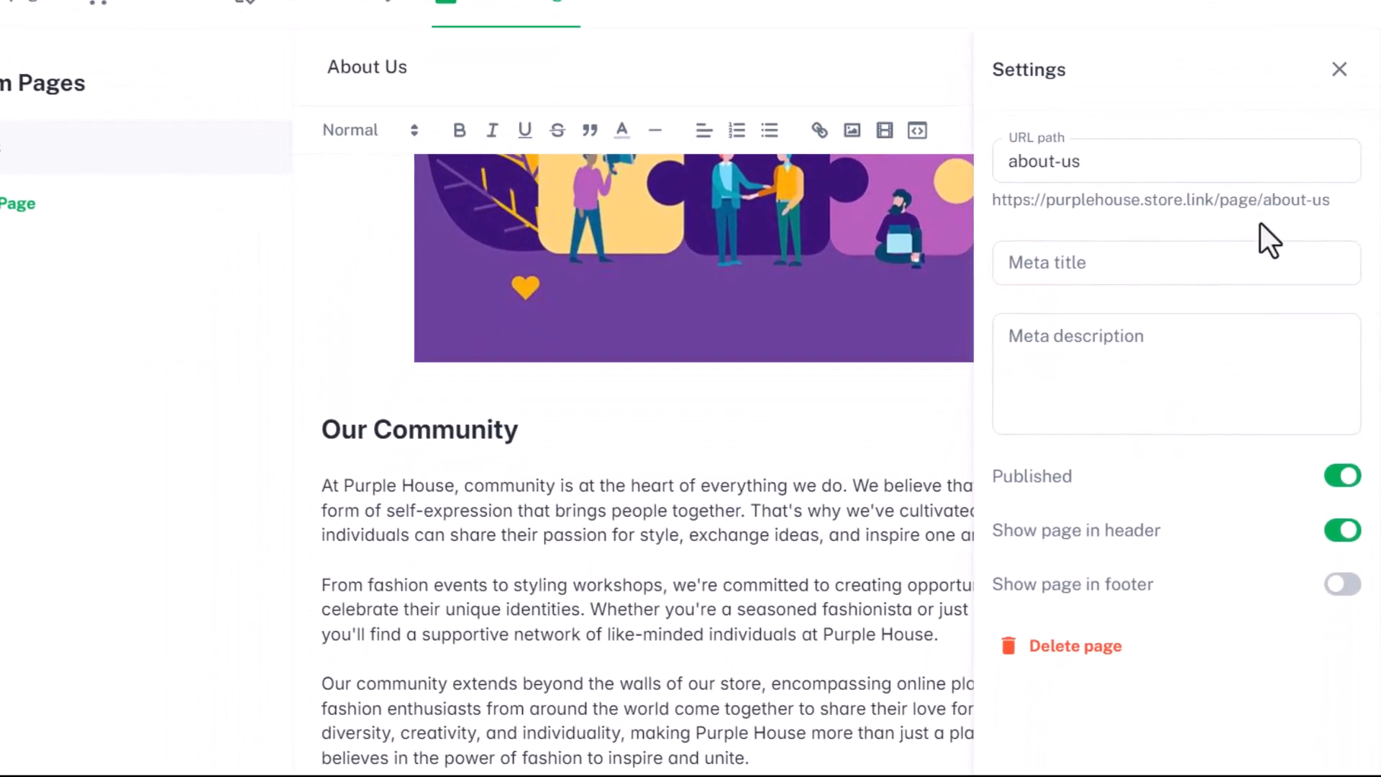
click(1191, 475)
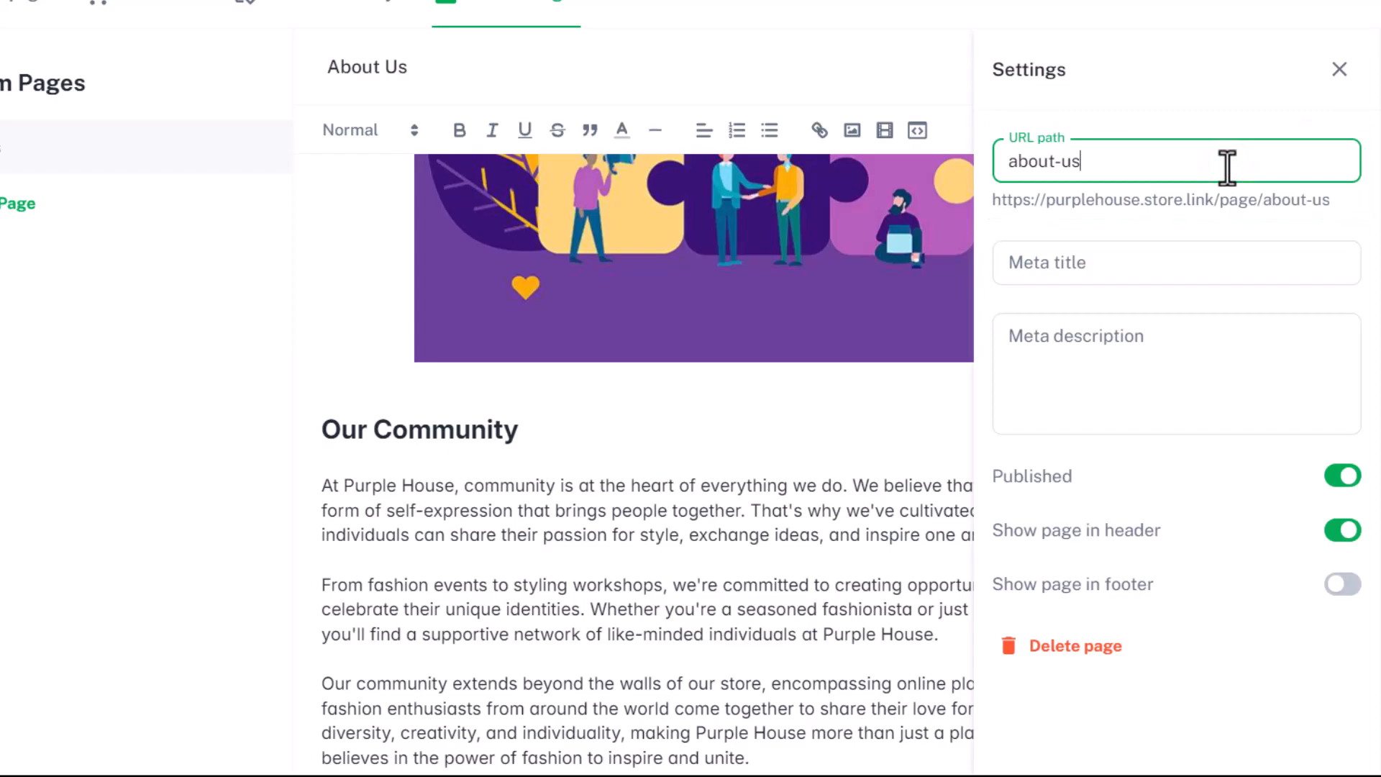
click(1254, 260)
text(About Us | Purple House)
key(Tab)
text(The story of Purple House and its team)
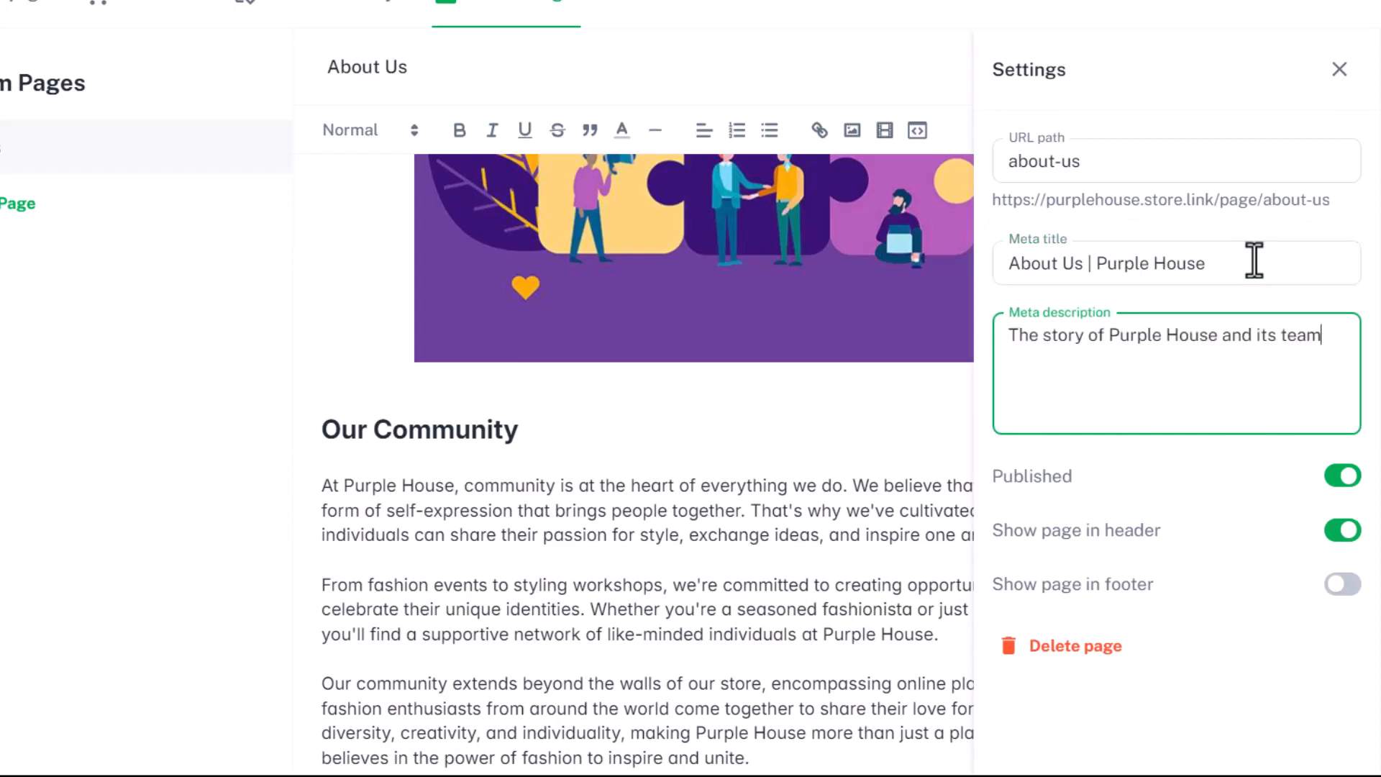
- Switch the page's Published setting off and on again, and save the About Us page with its settings
click(1350, 480)
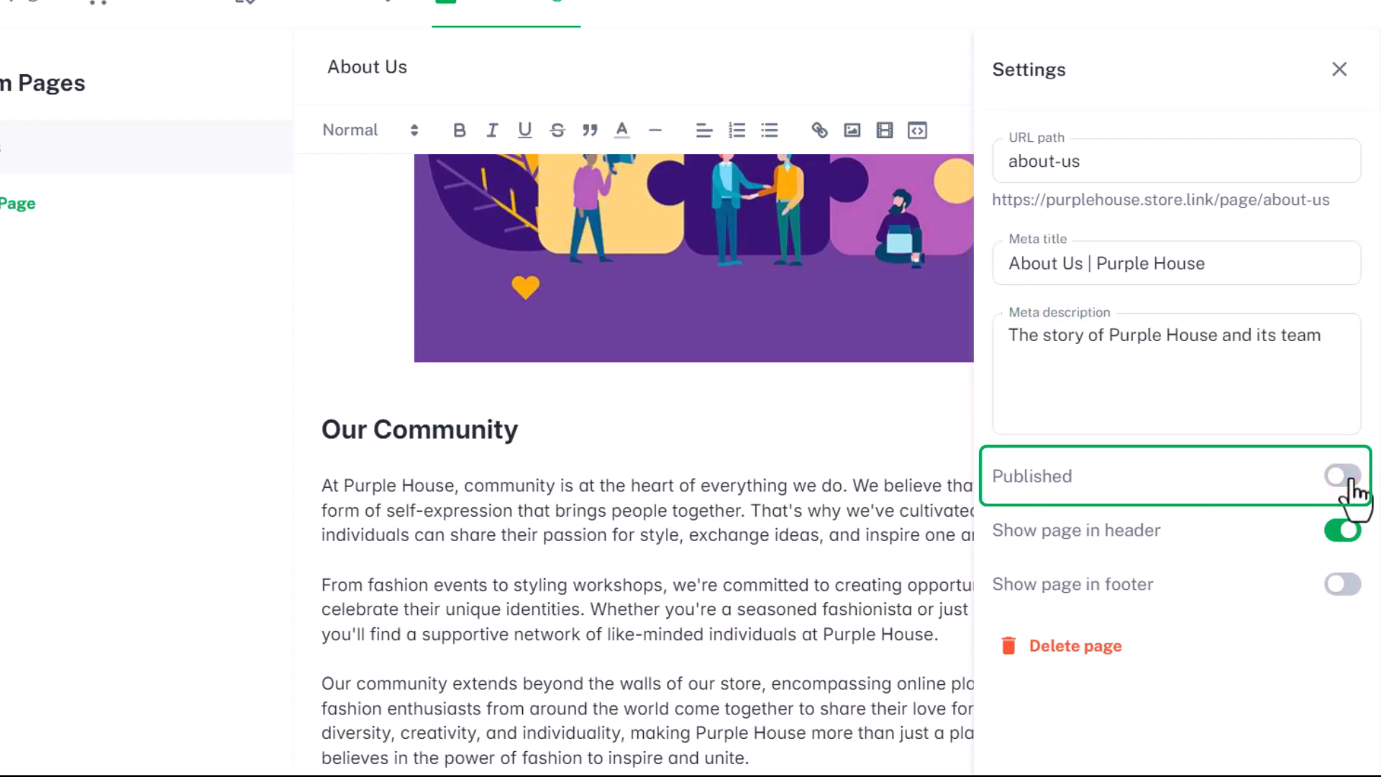
click(1350, 480)
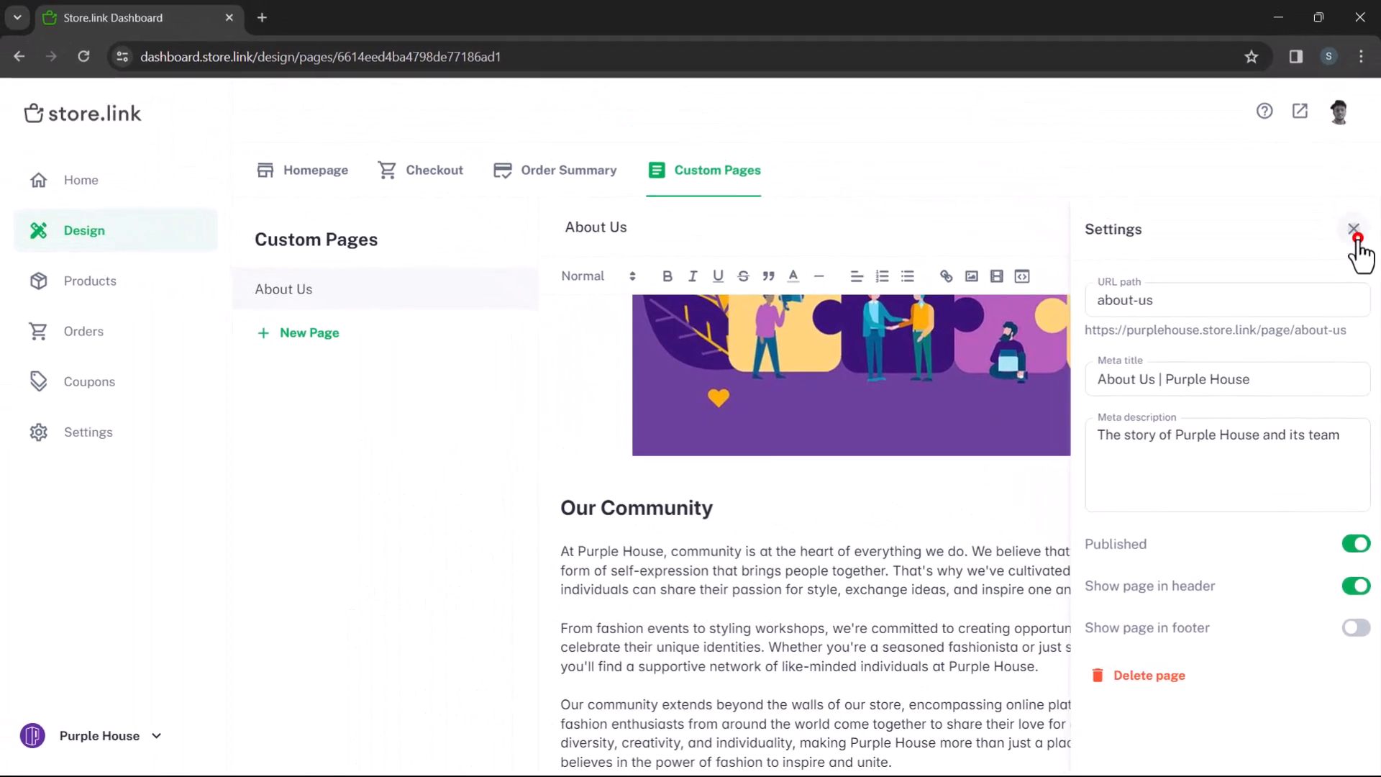
click(1356, 236)
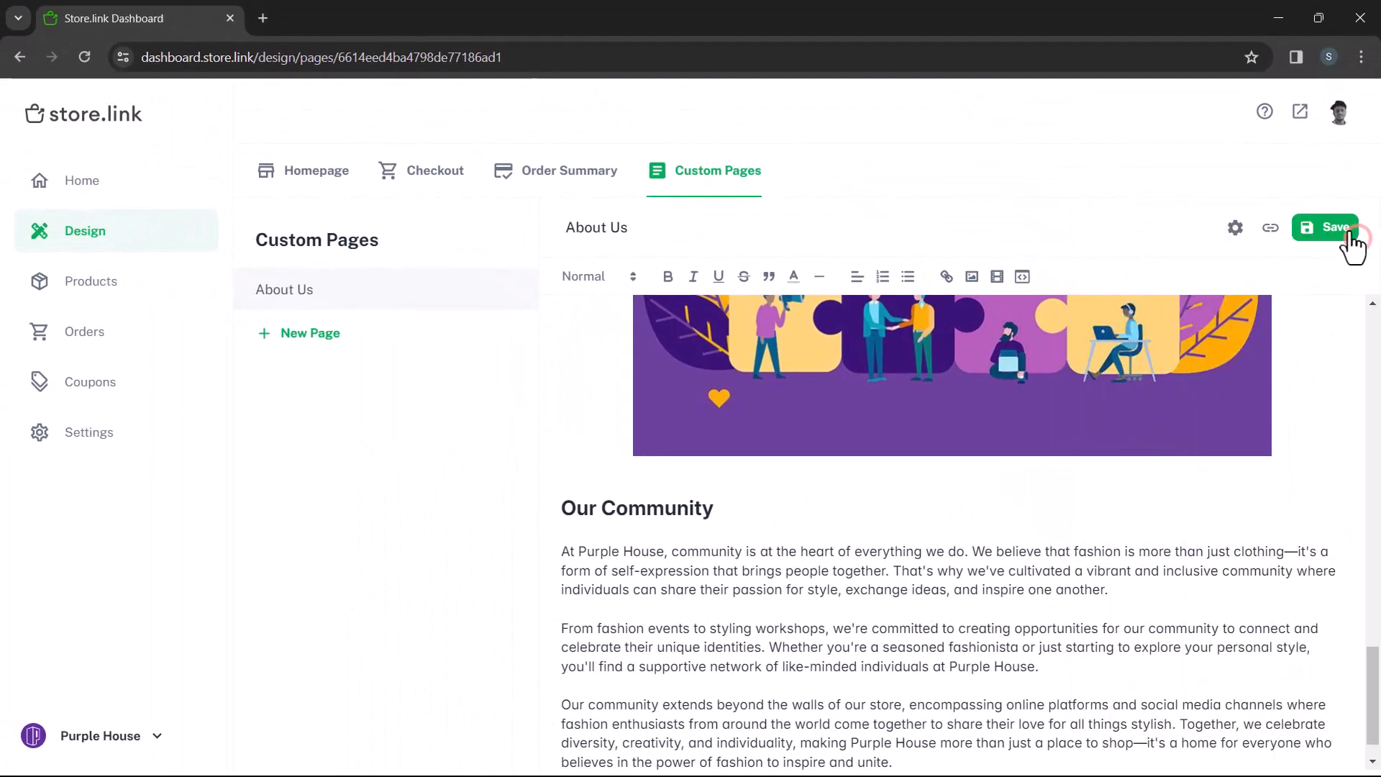
click(1342, 227)
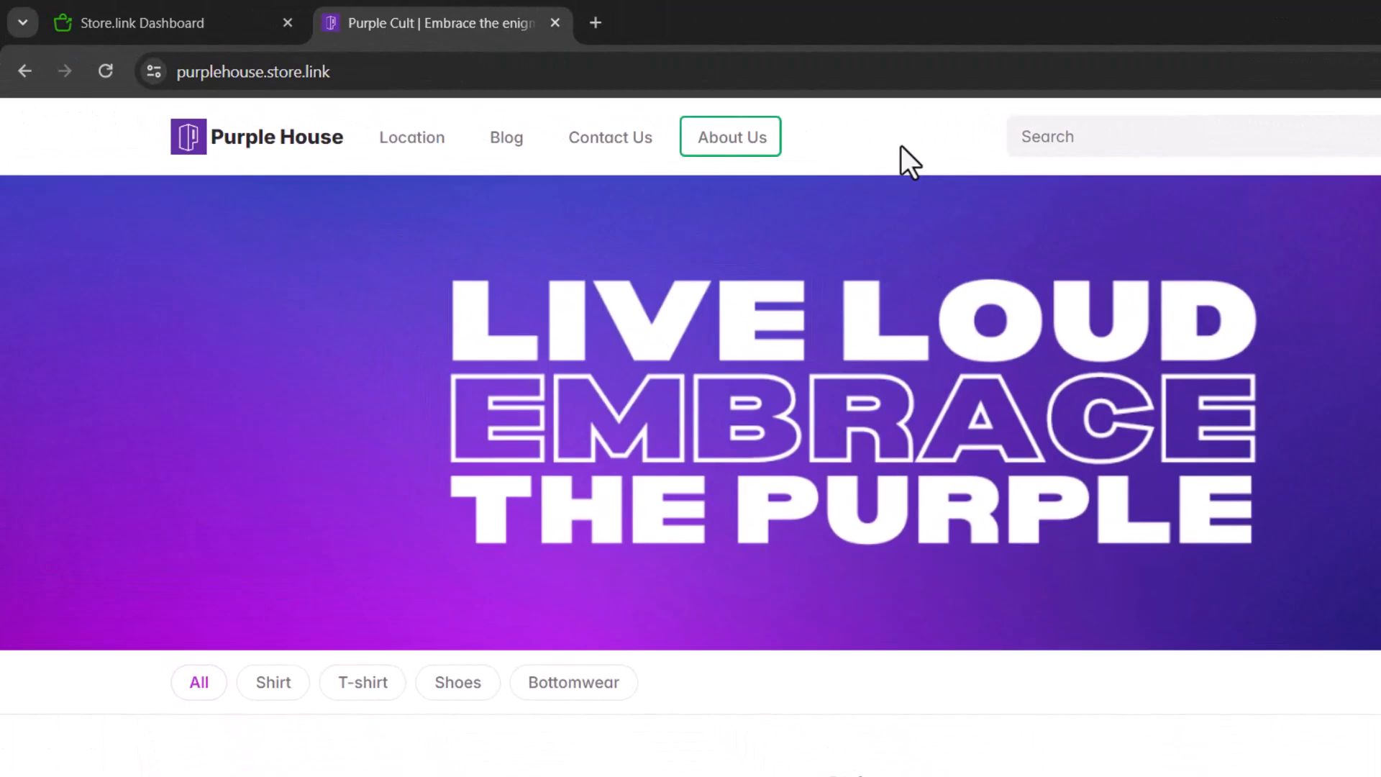
- Open the About Us page in the live Purple House store and look through its content
click(755, 140)
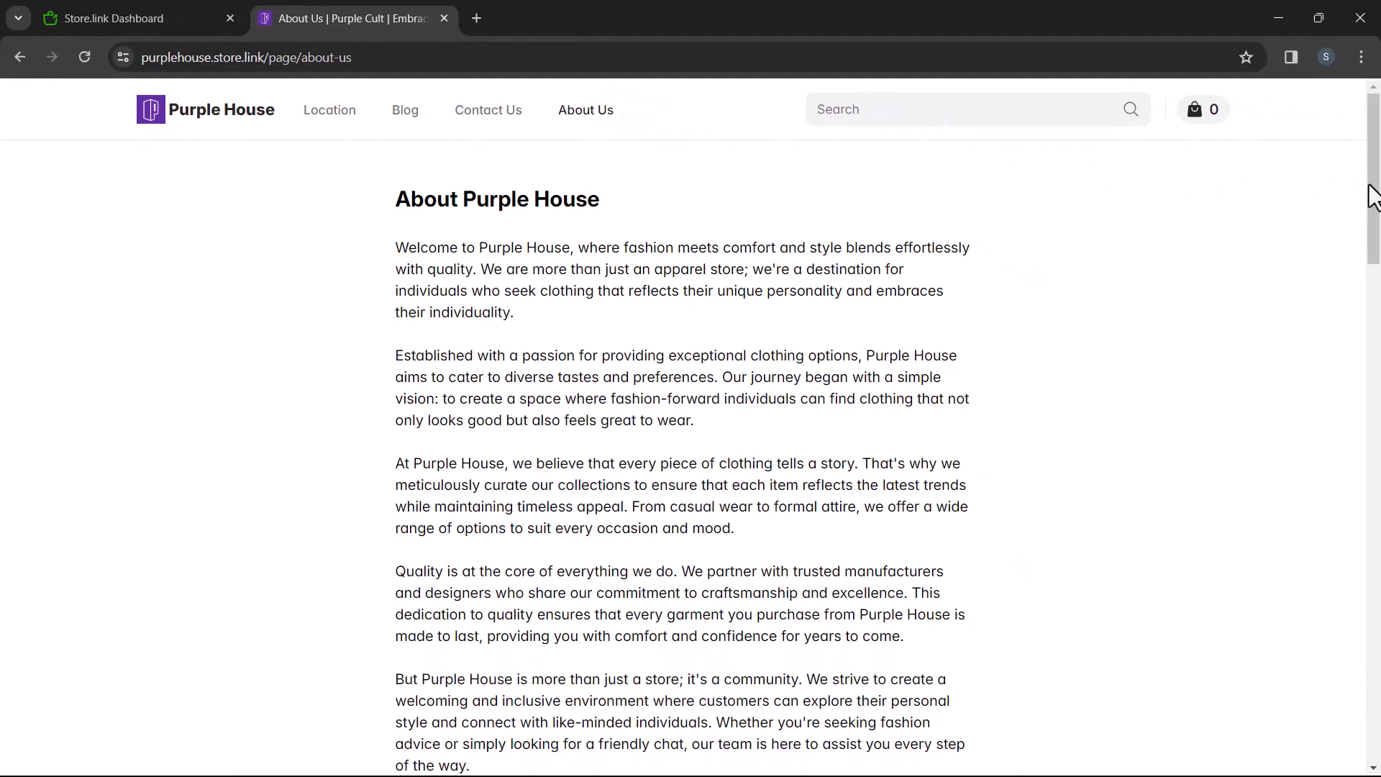
drag(1370, 187, 1377, 690)
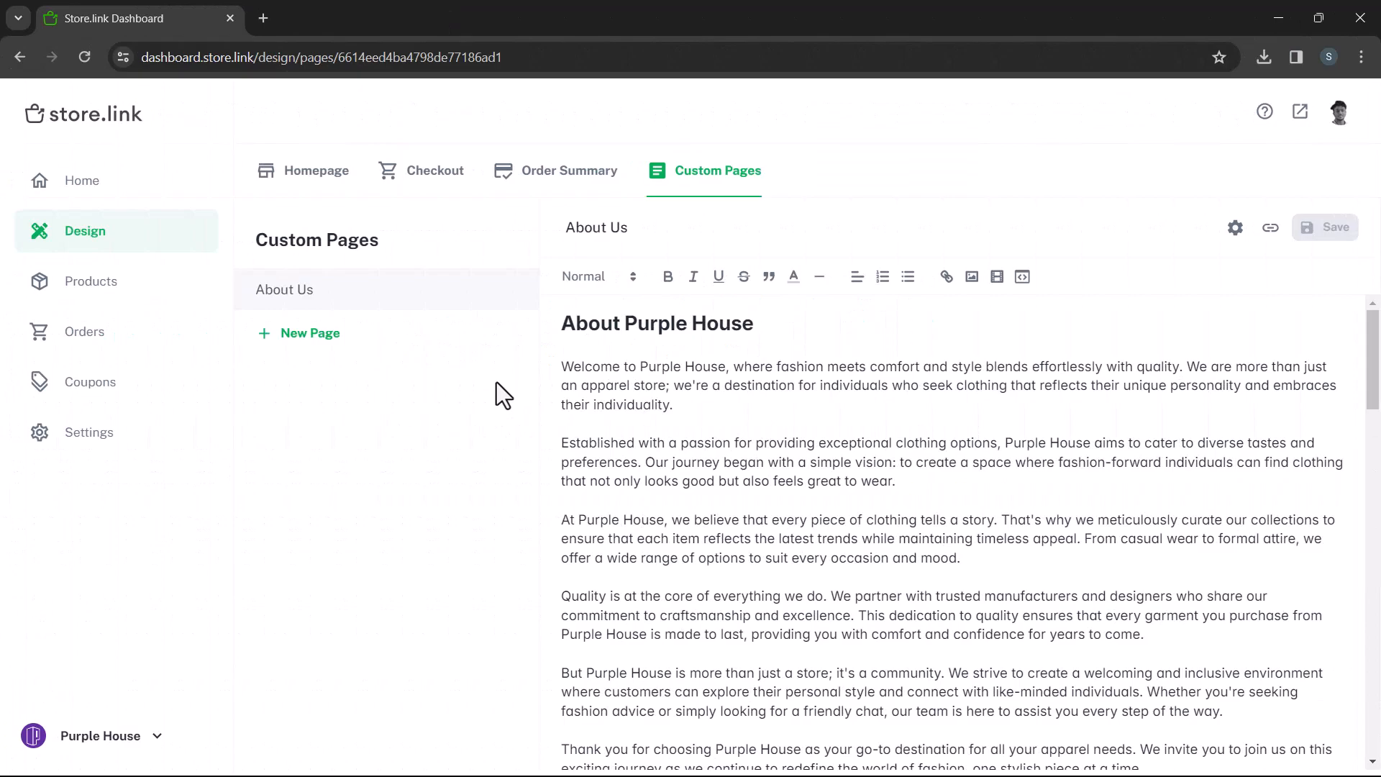
- Create a new custom page named "Terms and Conditions" and enter its terms text, starting "Welcome to Purple House. These terms and conditions outline the rules"
click(327, 335)
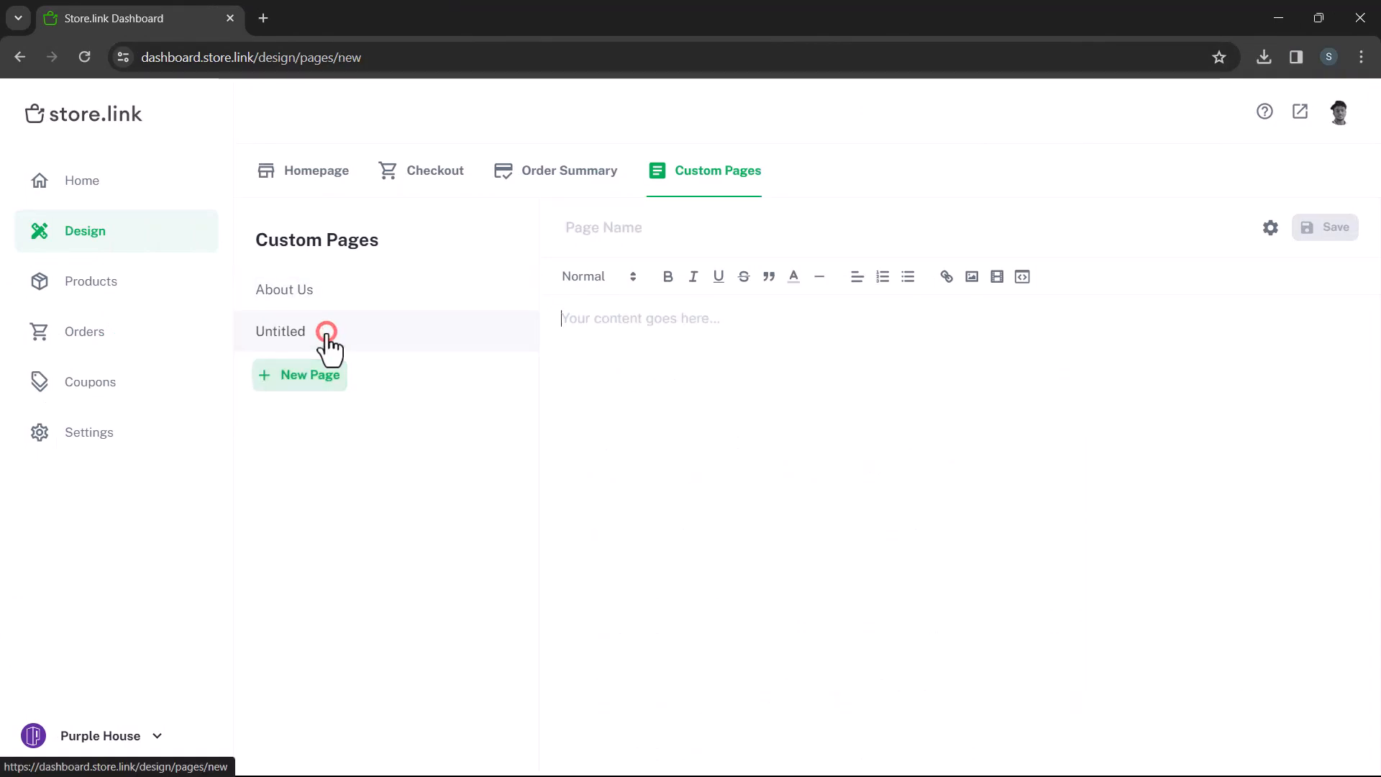
click(583, 229)
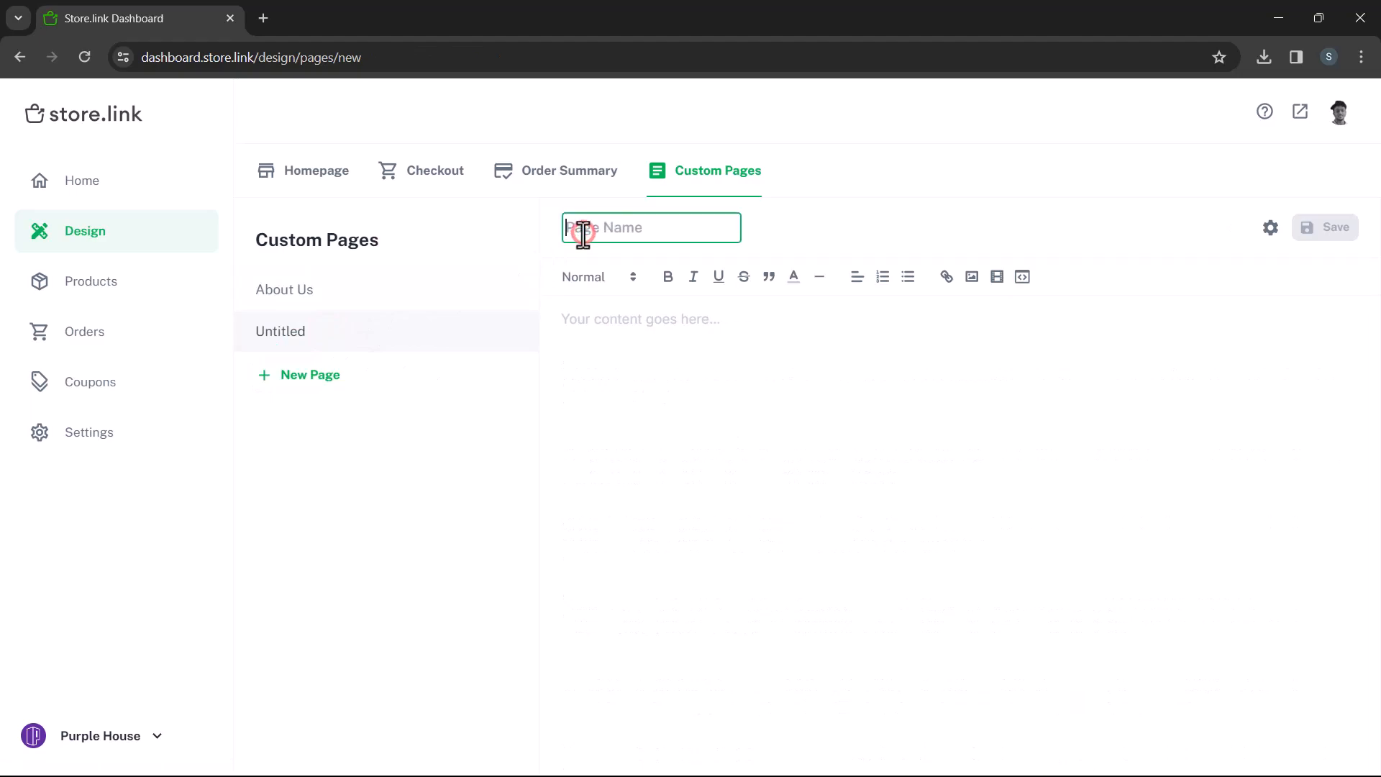
text(Terms and Conditions)
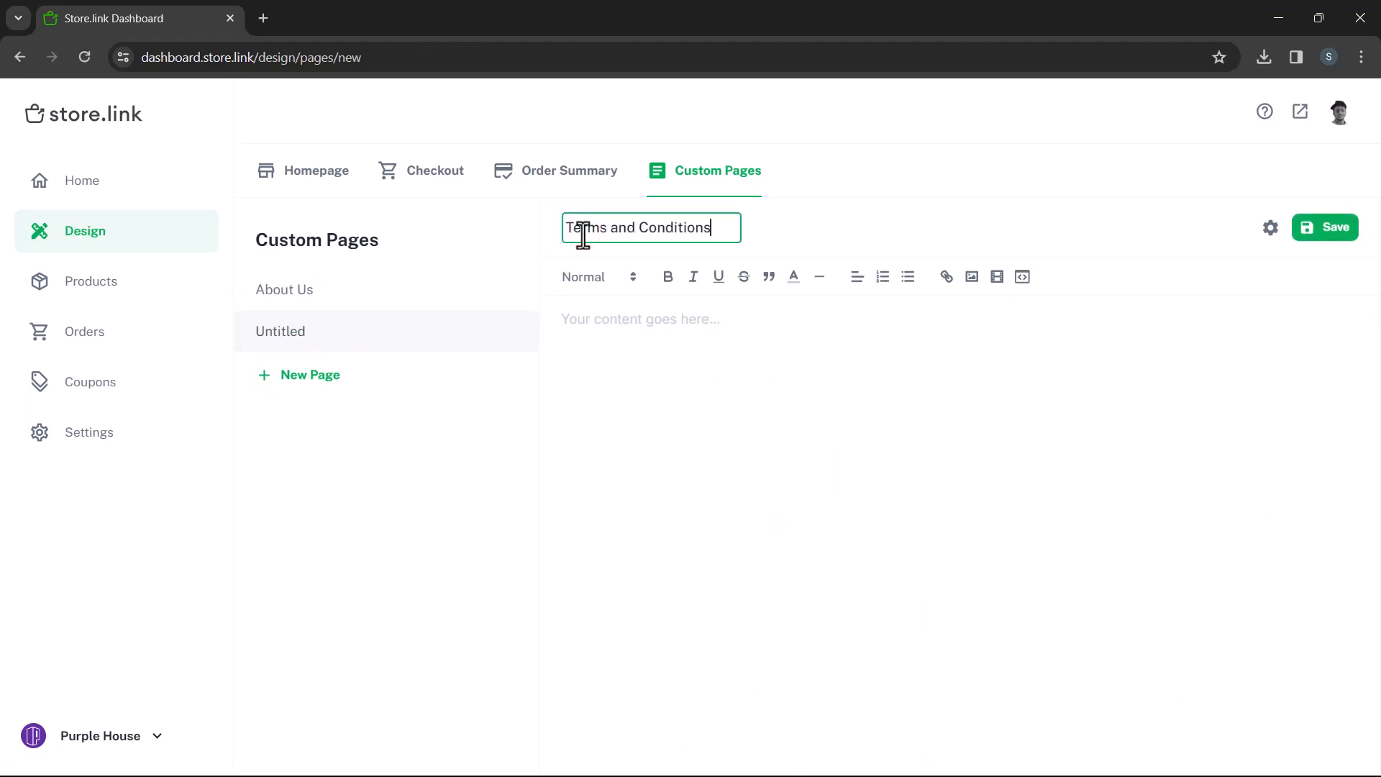
click(604, 316)
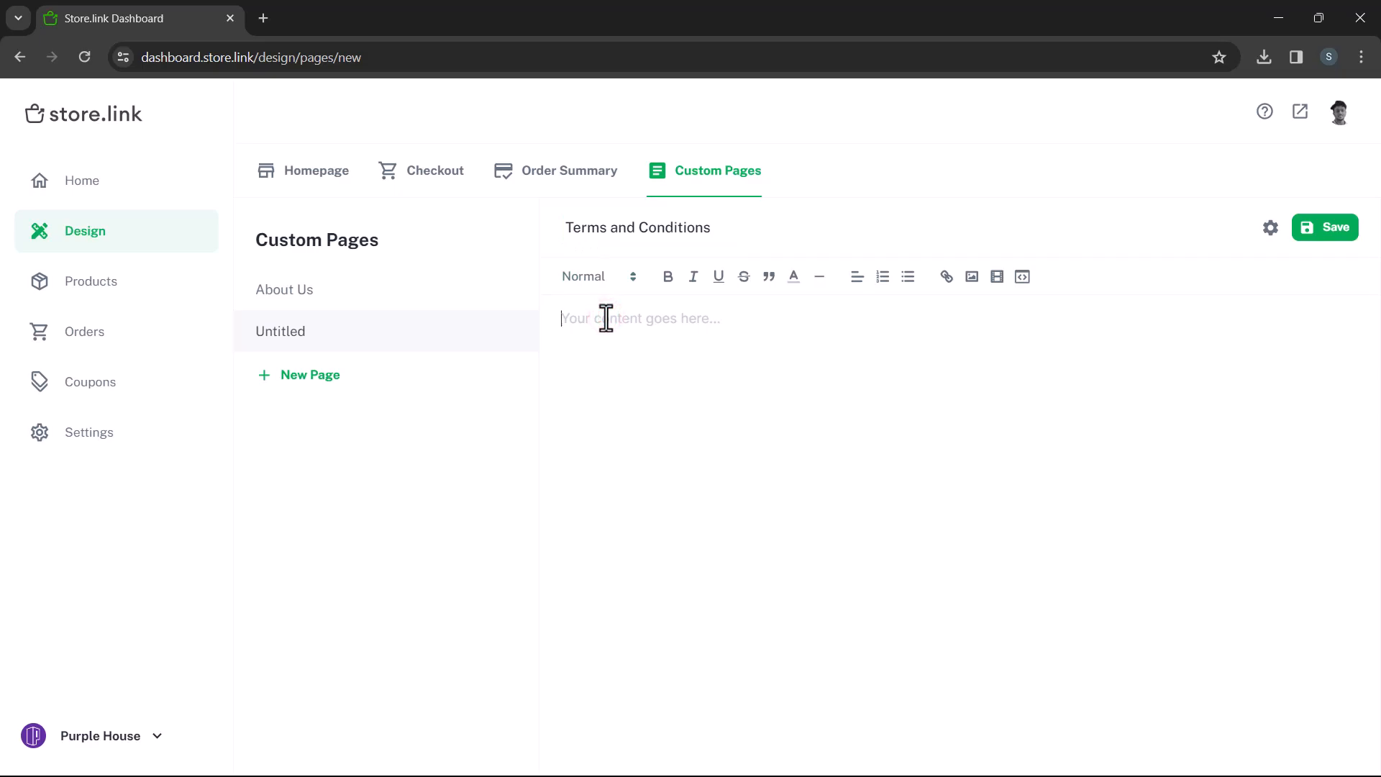
text(Welcome to Purple House. These terms and conditions outline the rules and regulations for the use of our website.  By accessing this website, we assume you accept these terms and conditions. Do not continue to use Purple House if you do not agree to all of the terms and conditions stated on this page.  The following terminology applies to these Terms and Conditions, Privacy Statement and Disclaimer Notice and all Agreements: "Client", "You" and "Your" refers to you, the person log on this website and compliant to the Company's terms and conditions. "The Company", "Ourselves", "We", "Our" and "Us", refers to our Company. "Party", "Parties", or "Us", refers to both the Client and ourselves.  All terms refer to the offer, acceptance, and consideration of payment necessary to undertake the process of our assistance to the Client in the most appropriate manner for the express purpose of meeting the Client's needs in respect of provision of the Company's stated services, in accordance with and subject to, prevailing law of United States.  Any use of the above terminology or other words in the singular, plural, capitalization and/or he/she or they, are taken as interchangeable and therefore as referring to same.)
- Add the line "Terms and Conditions" above the terms text and format it as Heading 2
key(Return)
key(Up)
text(Terms an)
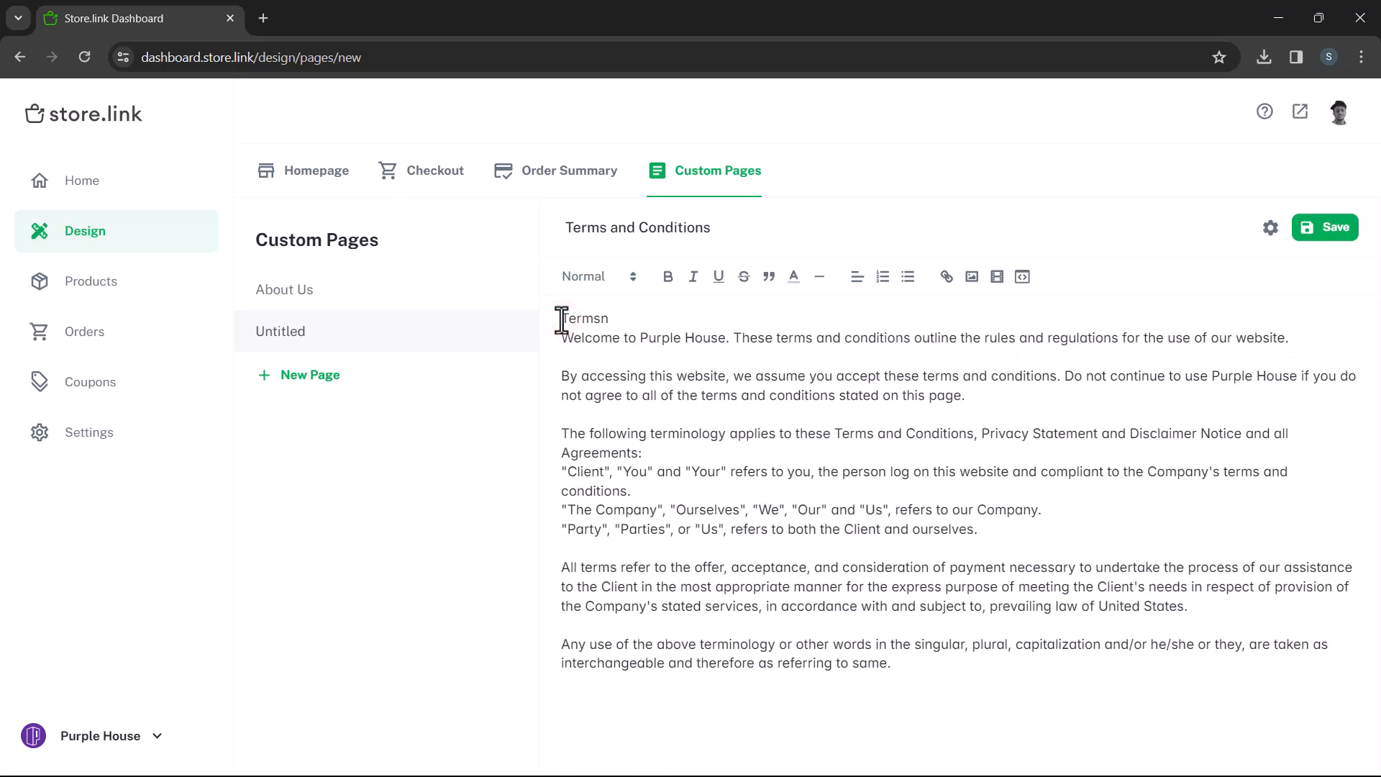
text(d Conditions)
key(Return)
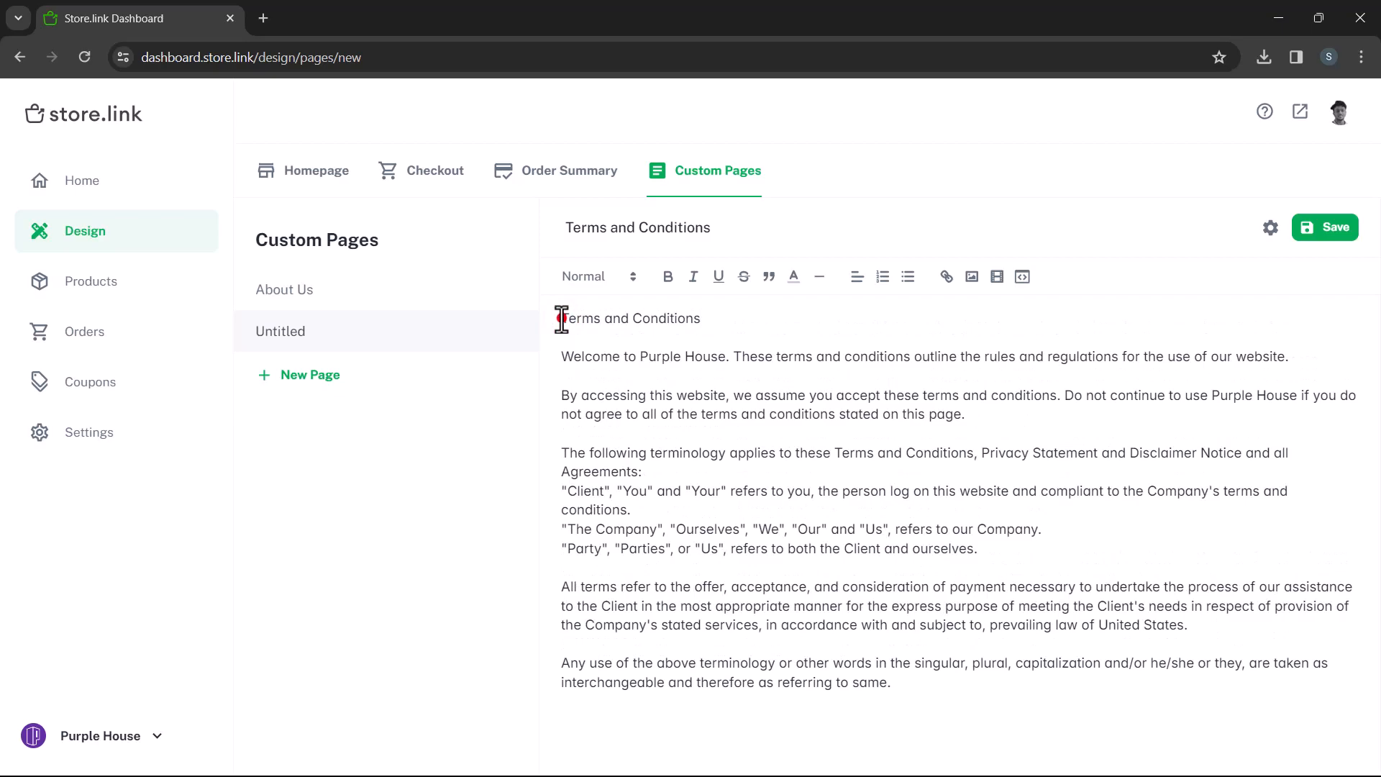
drag(561, 318, 702, 317)
click(615, 275)
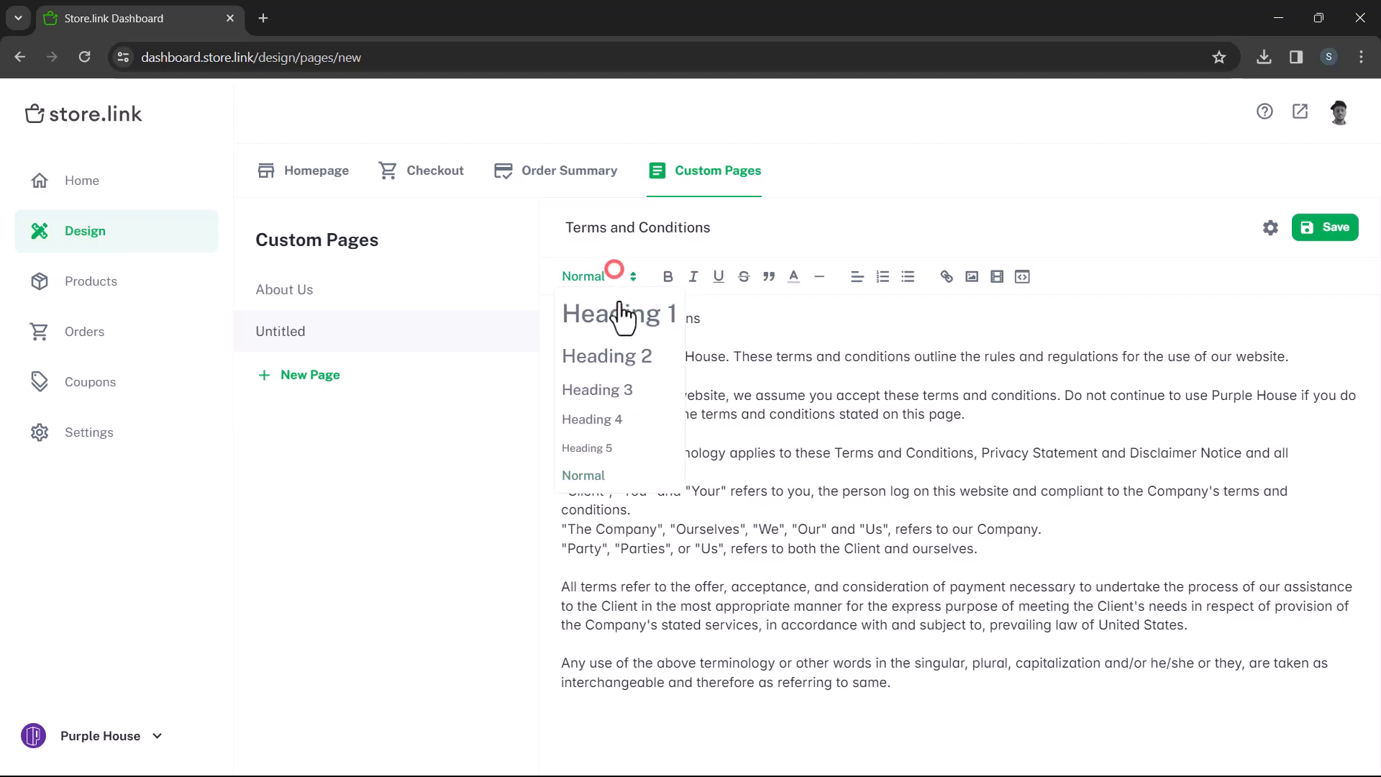
click(631, 356)
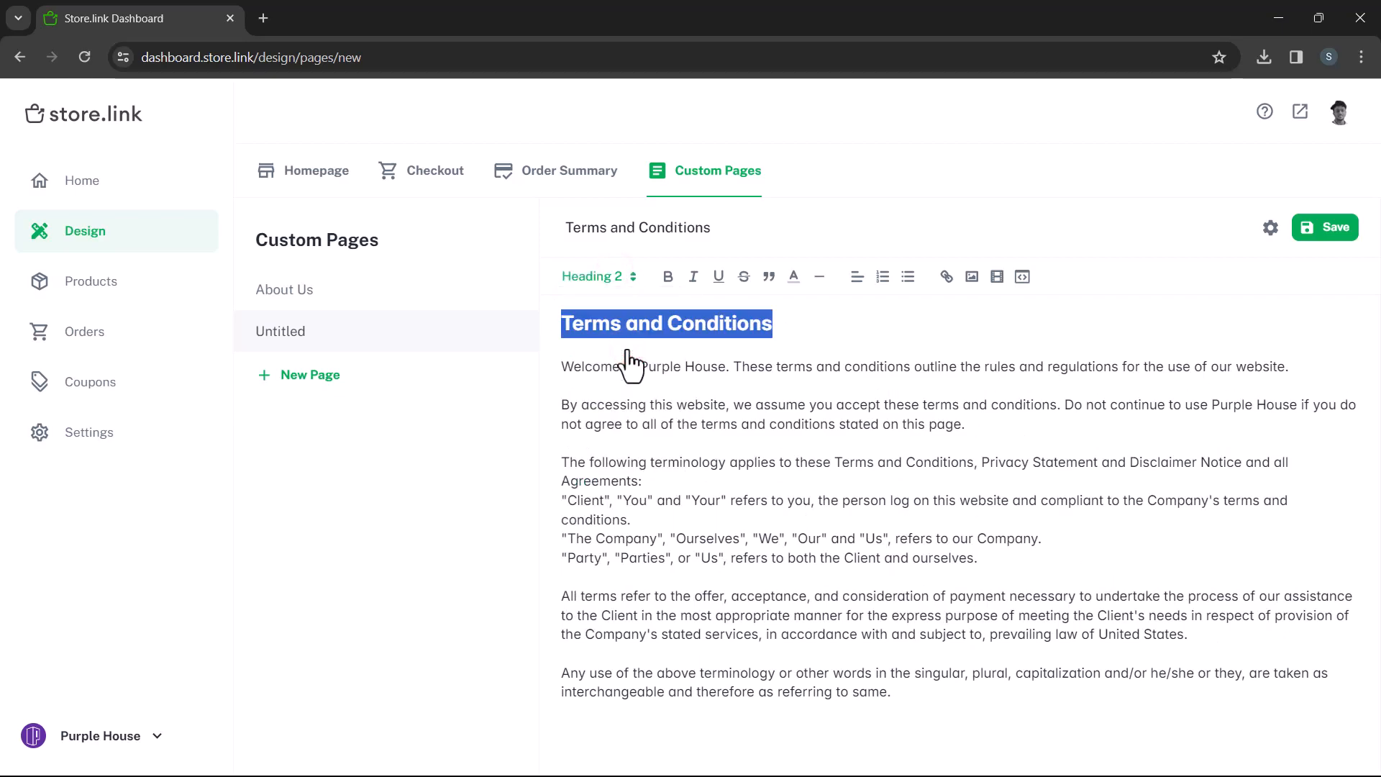
- Turn the "Client", "The Company" and "Party" definition lines into a bulleted list and save the page
drag(552, 499, 1022, 565)
click(908, 281)
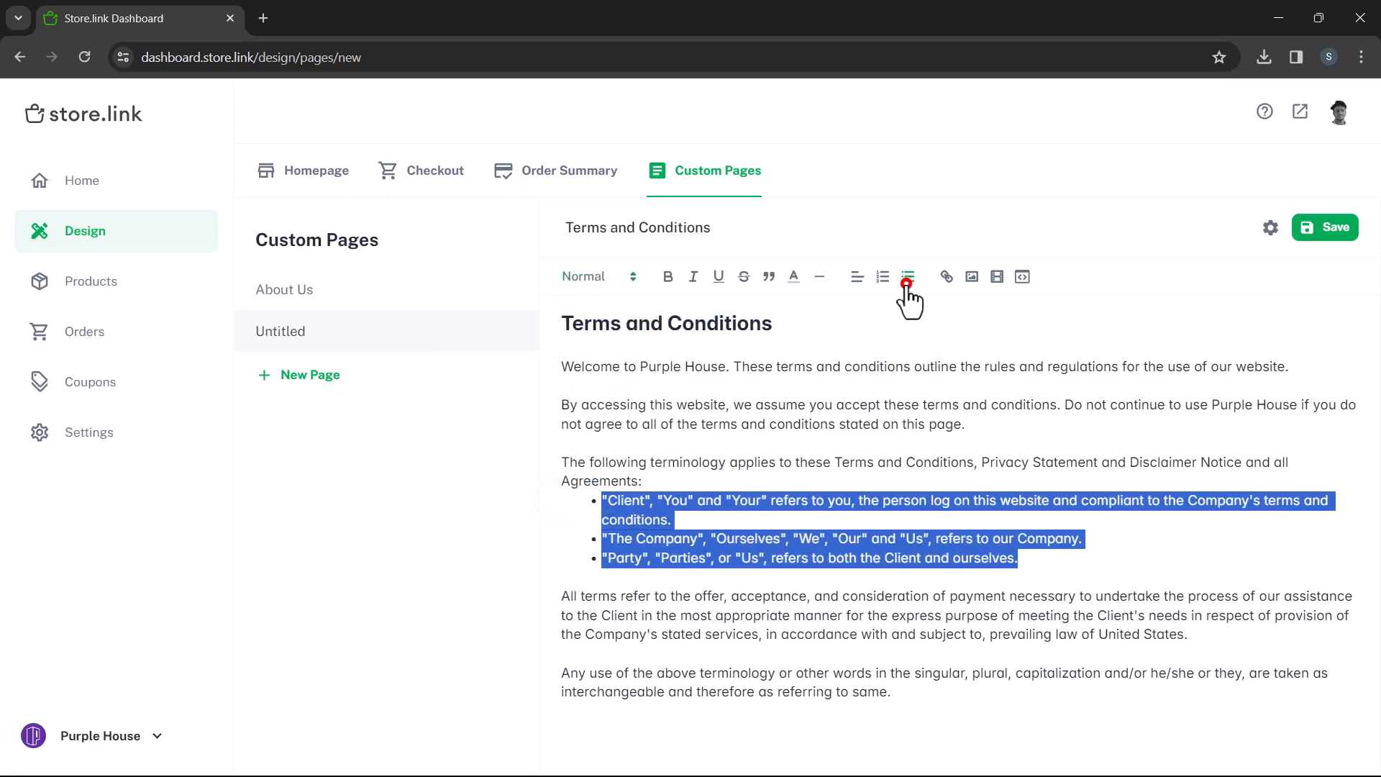
click(976, 595)
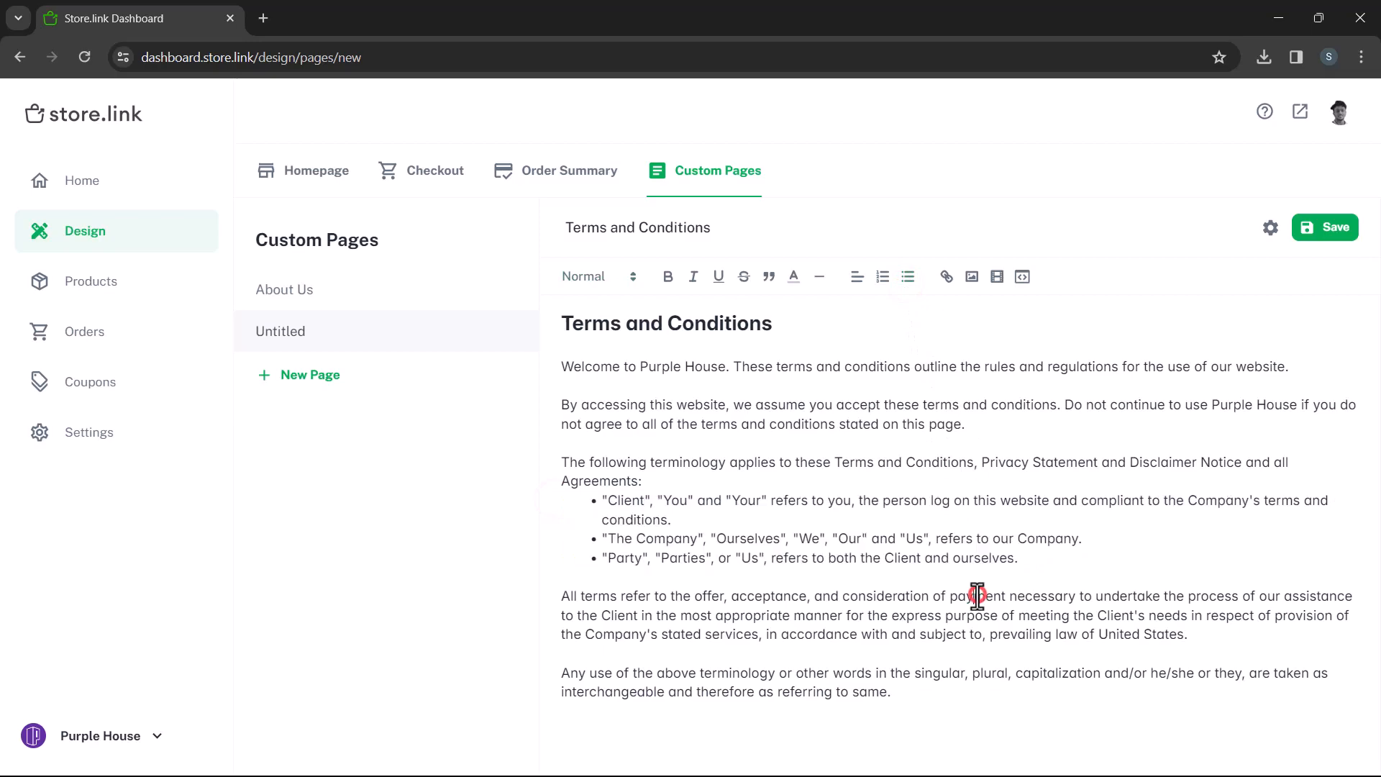
click(1349, 239)
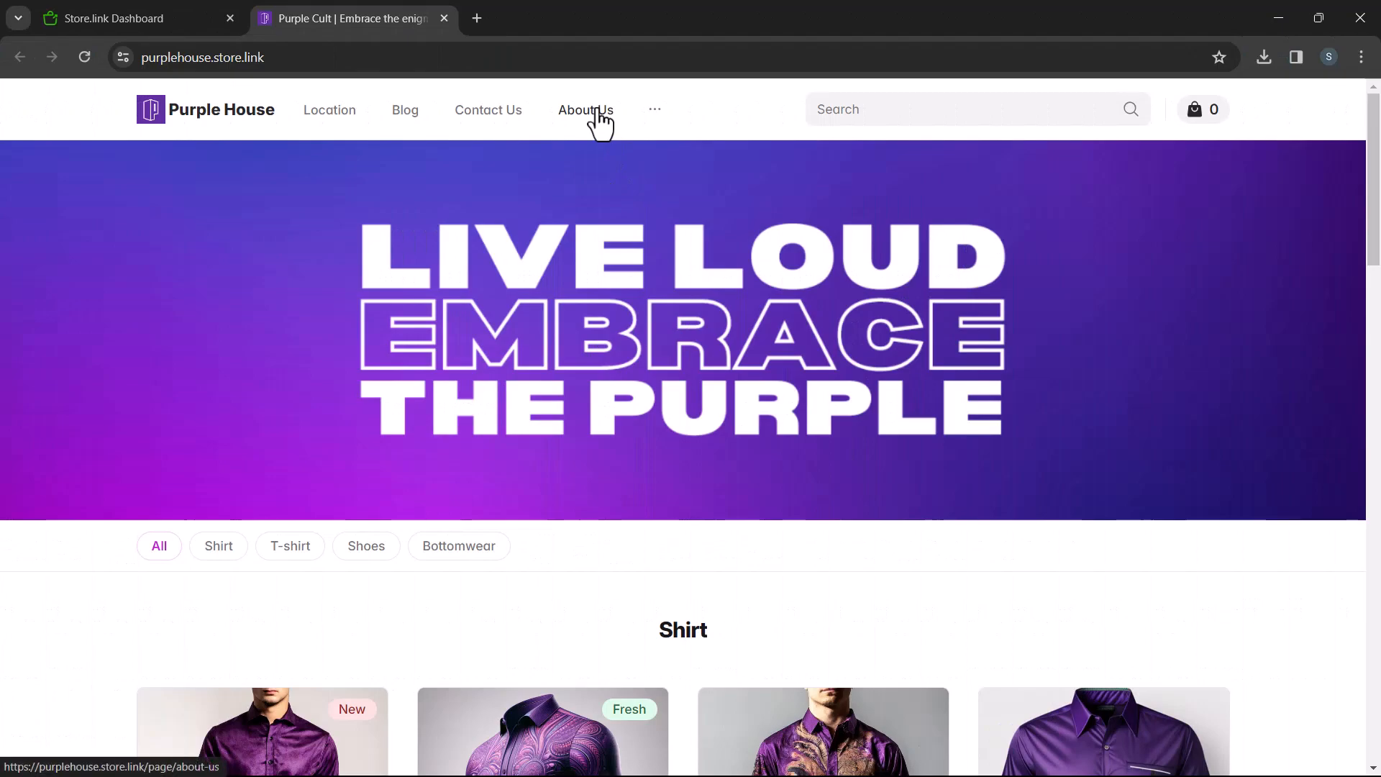
- Look through the About Us and Terms and Conditions pages in the live Purple House store
click(597, 115)
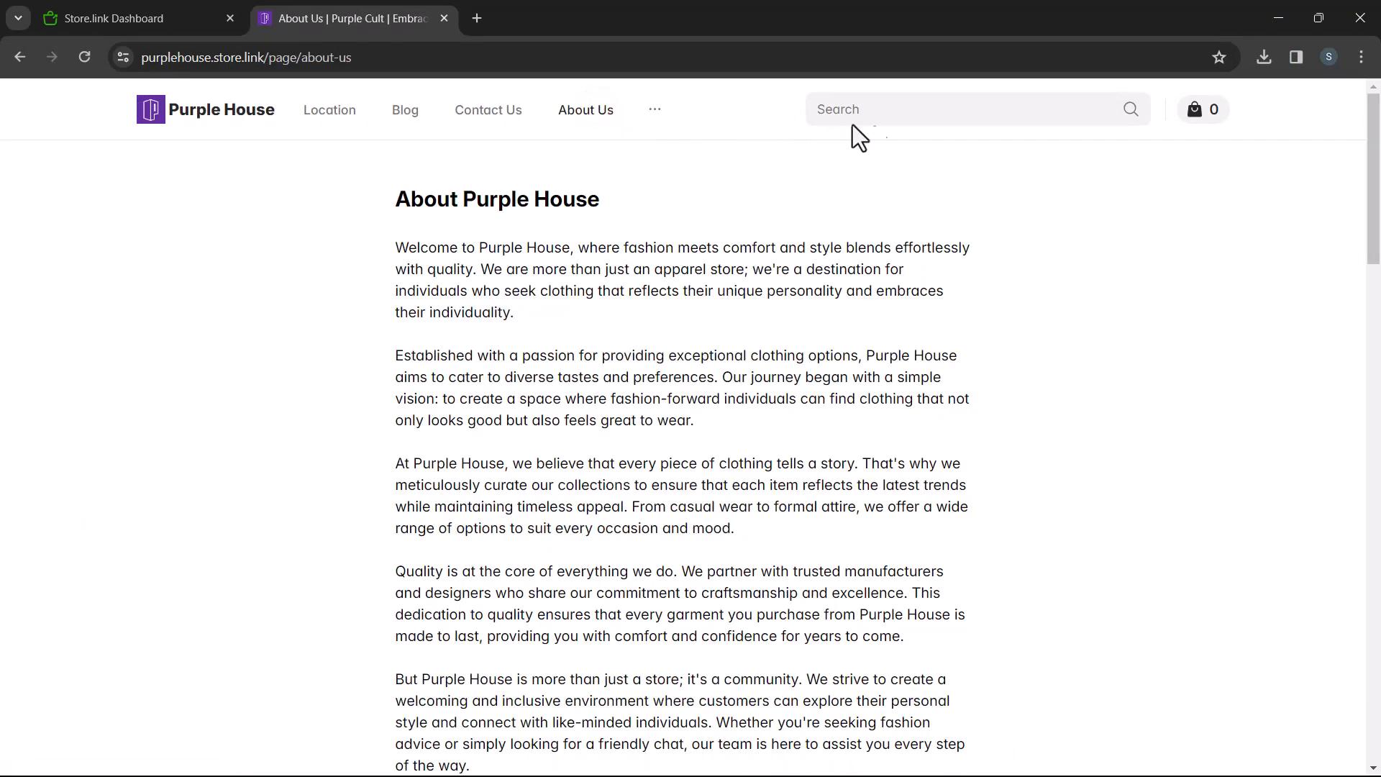
drag(1373, 160, 1367, 615)
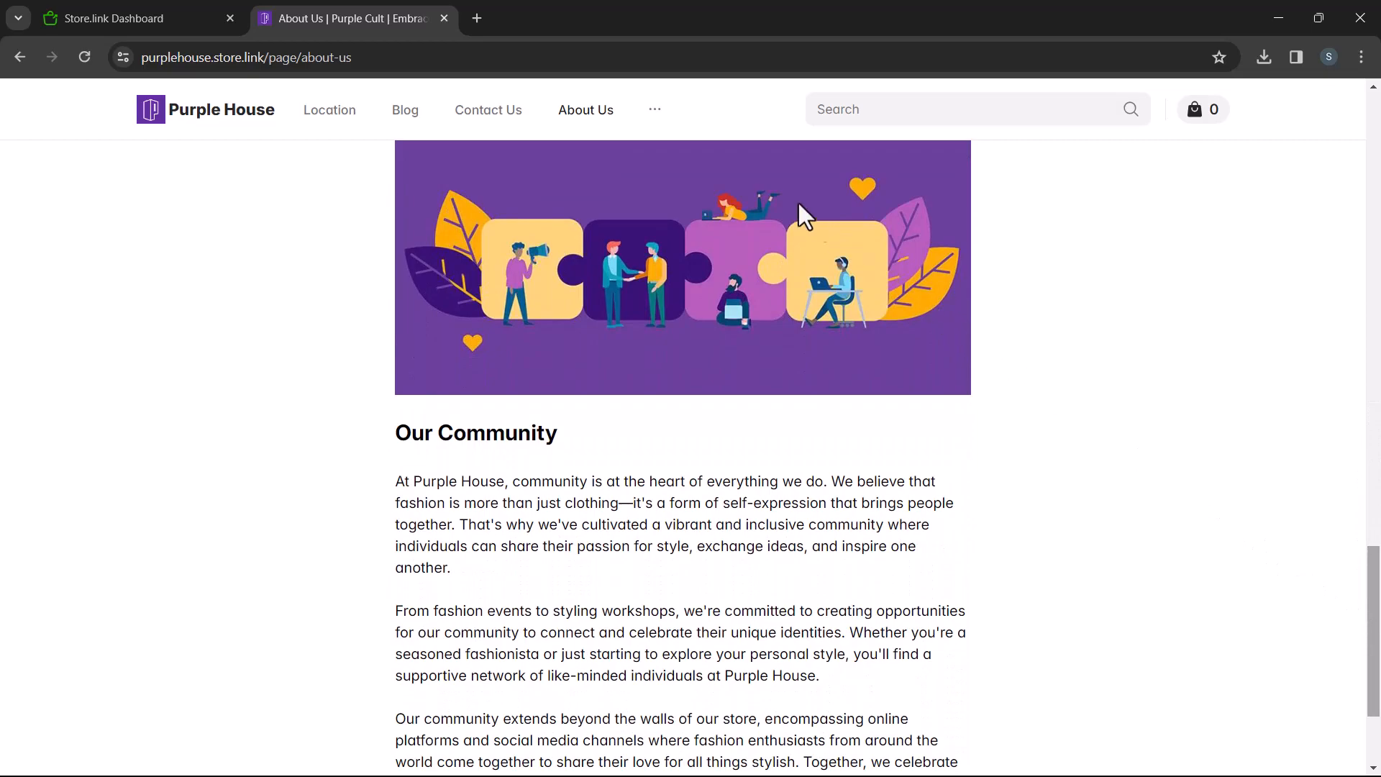
mouse_move(656, 113)
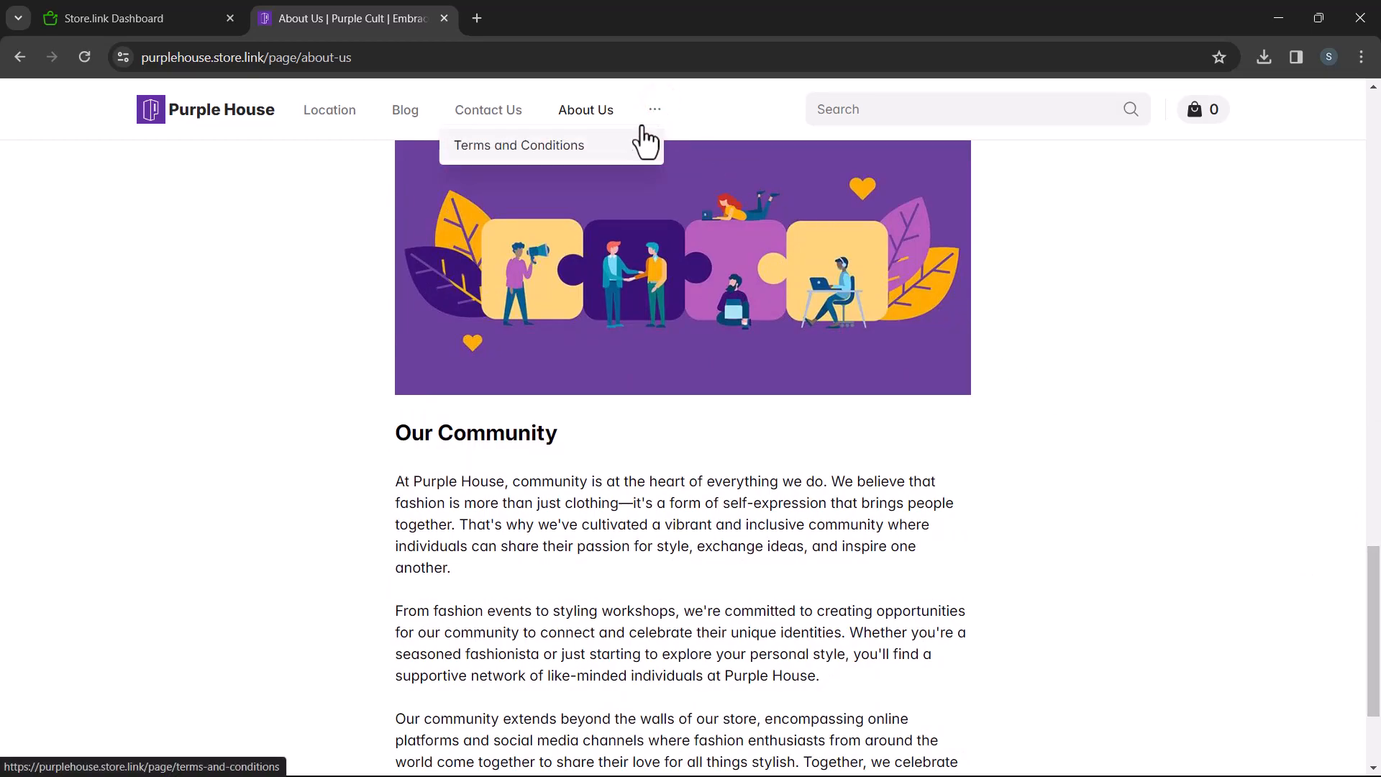
click(621, 148)
drag(1378, 236, 1377, 302)
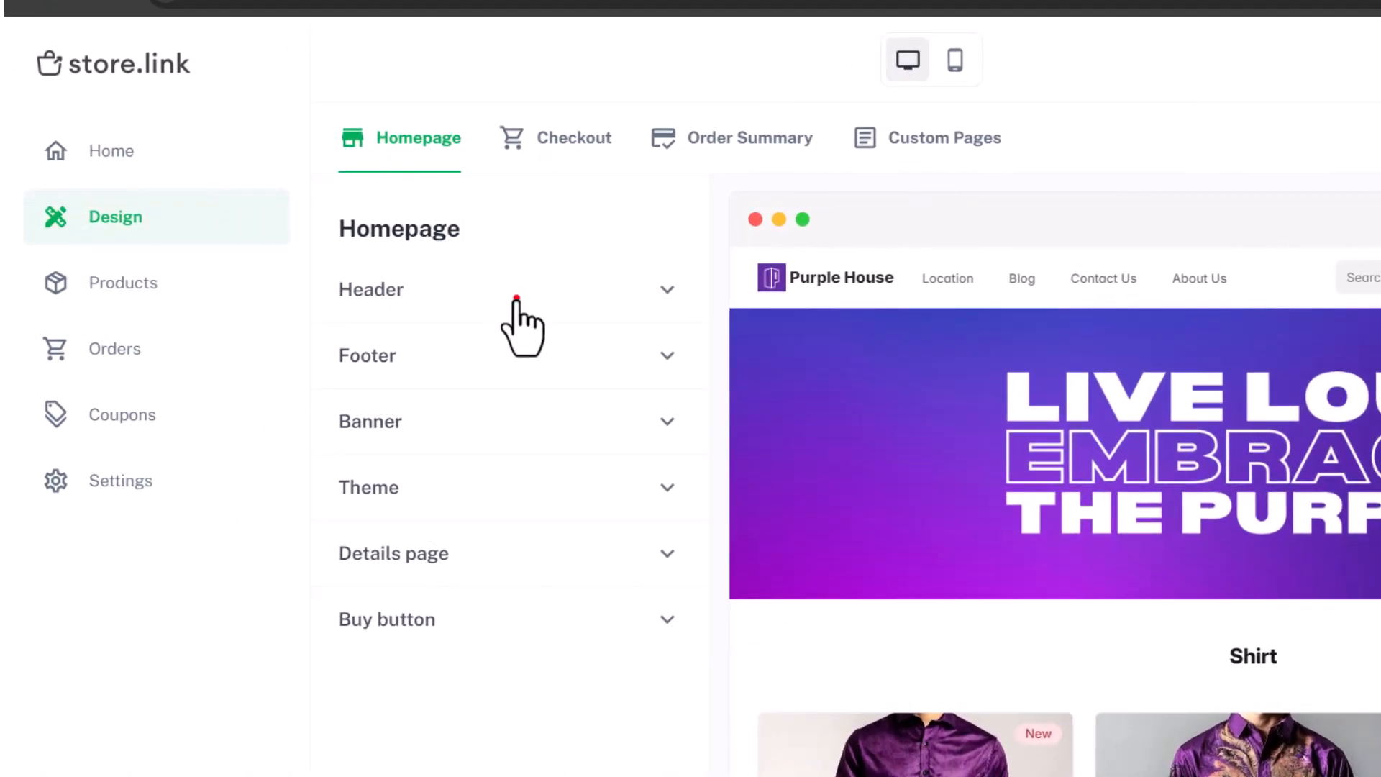
- Open the About Us page for editing from the homepage's header links
click(516, 298)
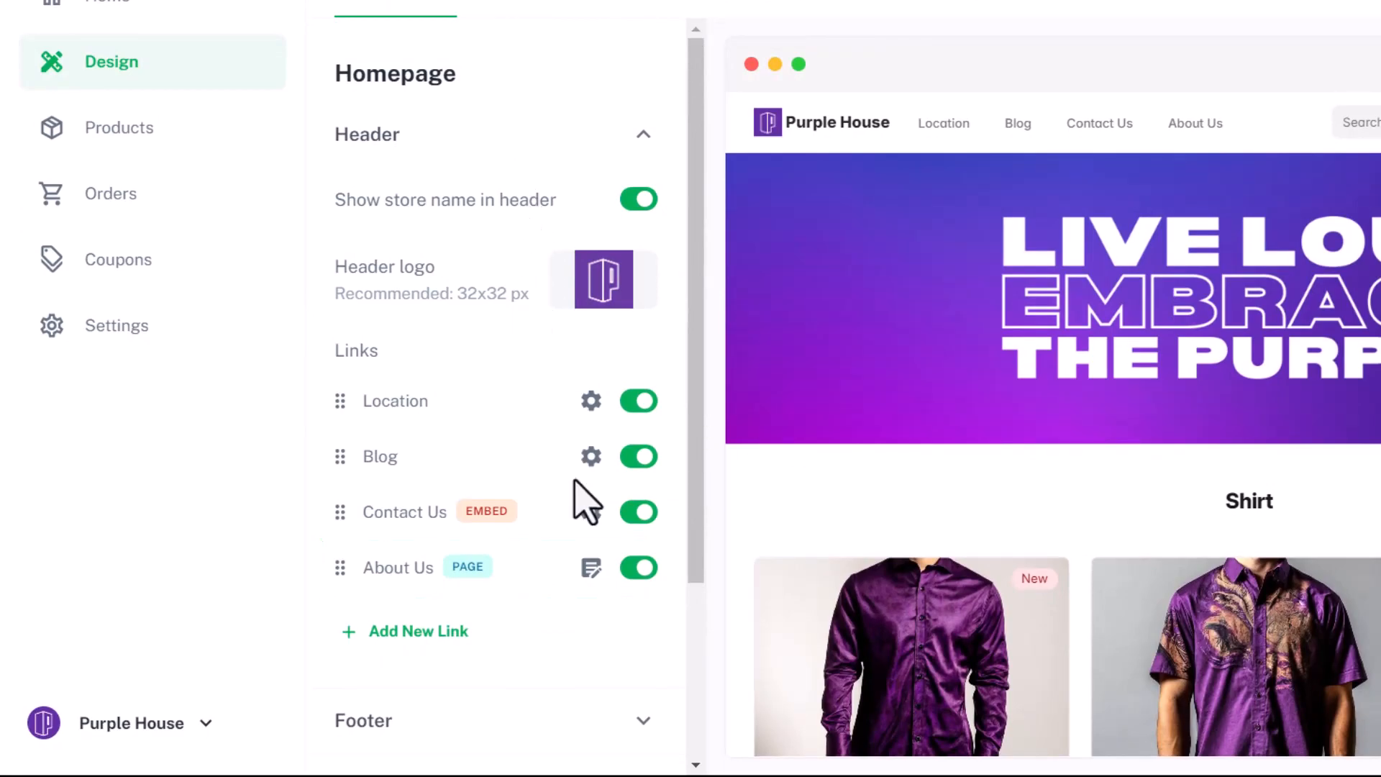
click(592, 572)
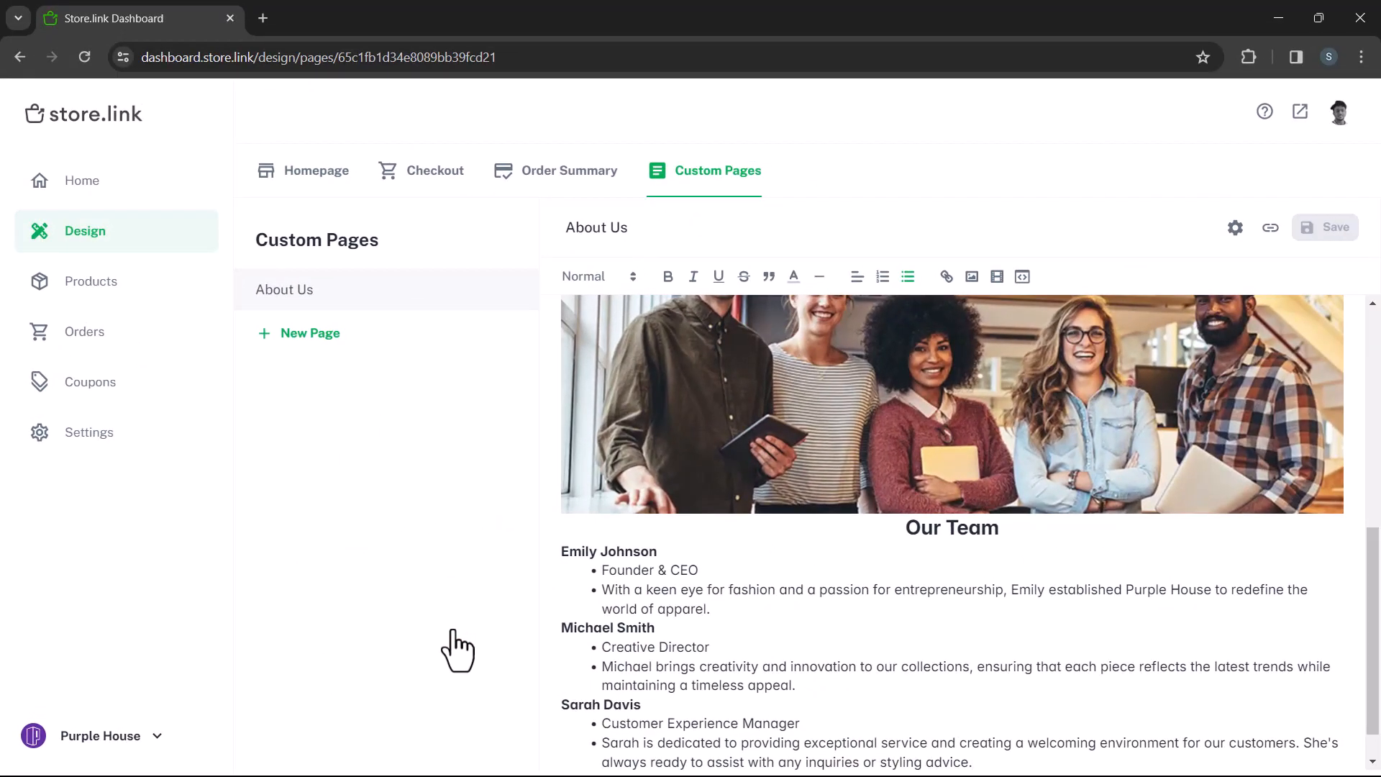